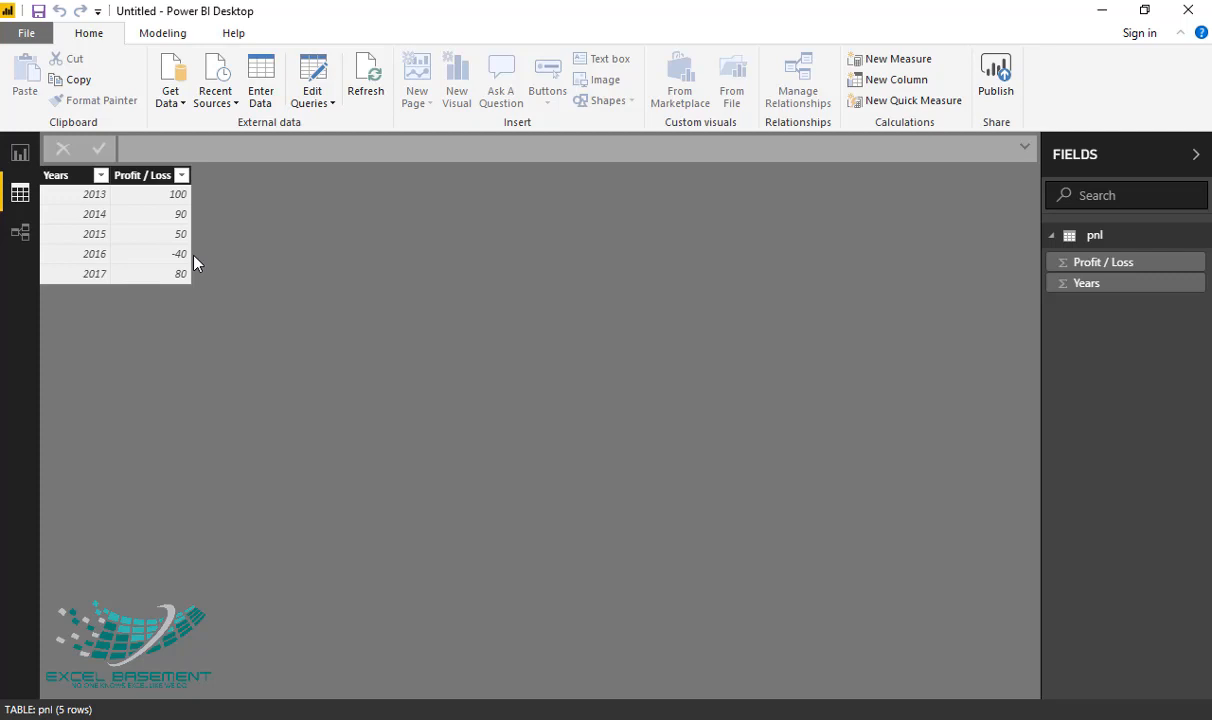
Add a stacked column chart of Profit / Loss and Years to the report page and enlarge it
click(20, 153)
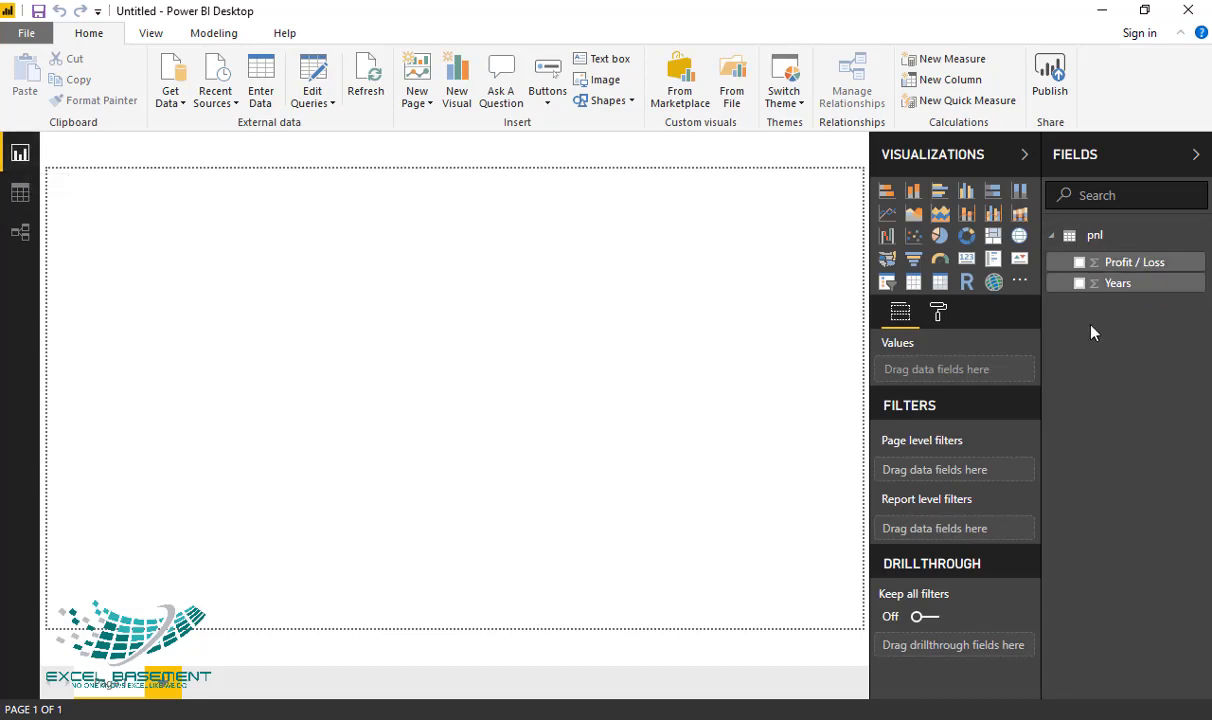
click(913, 192)
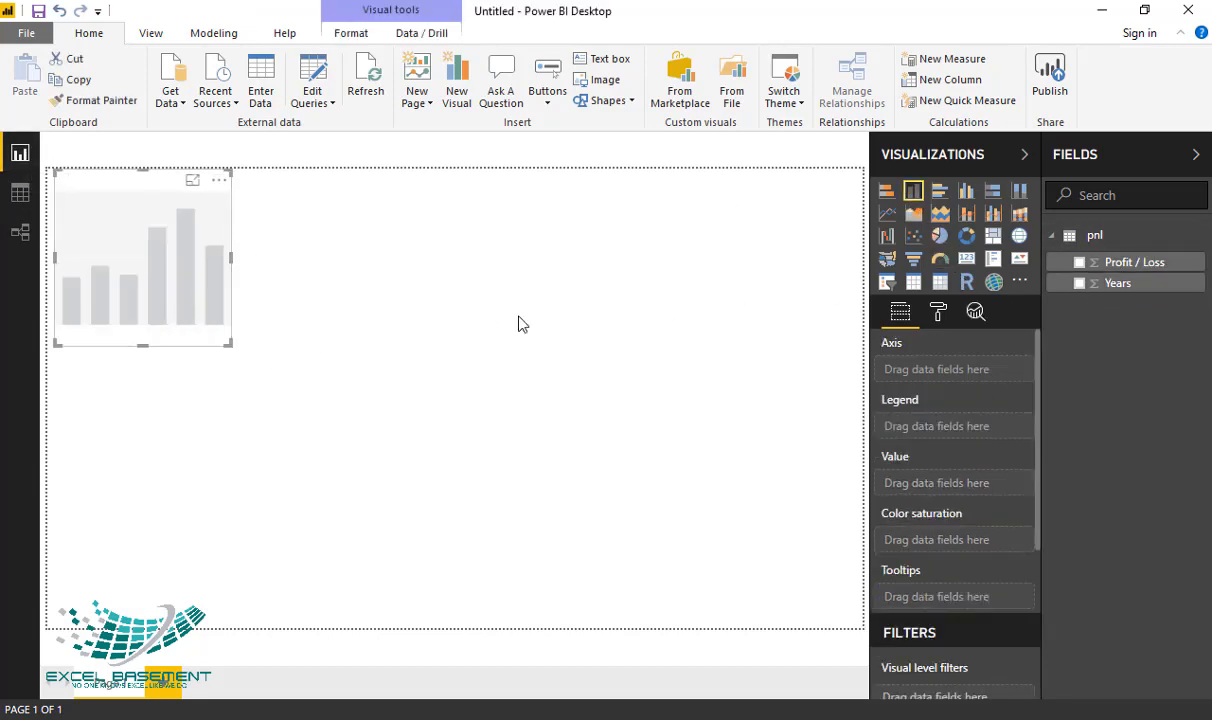
click(1079, 263)
click(1079, 284)
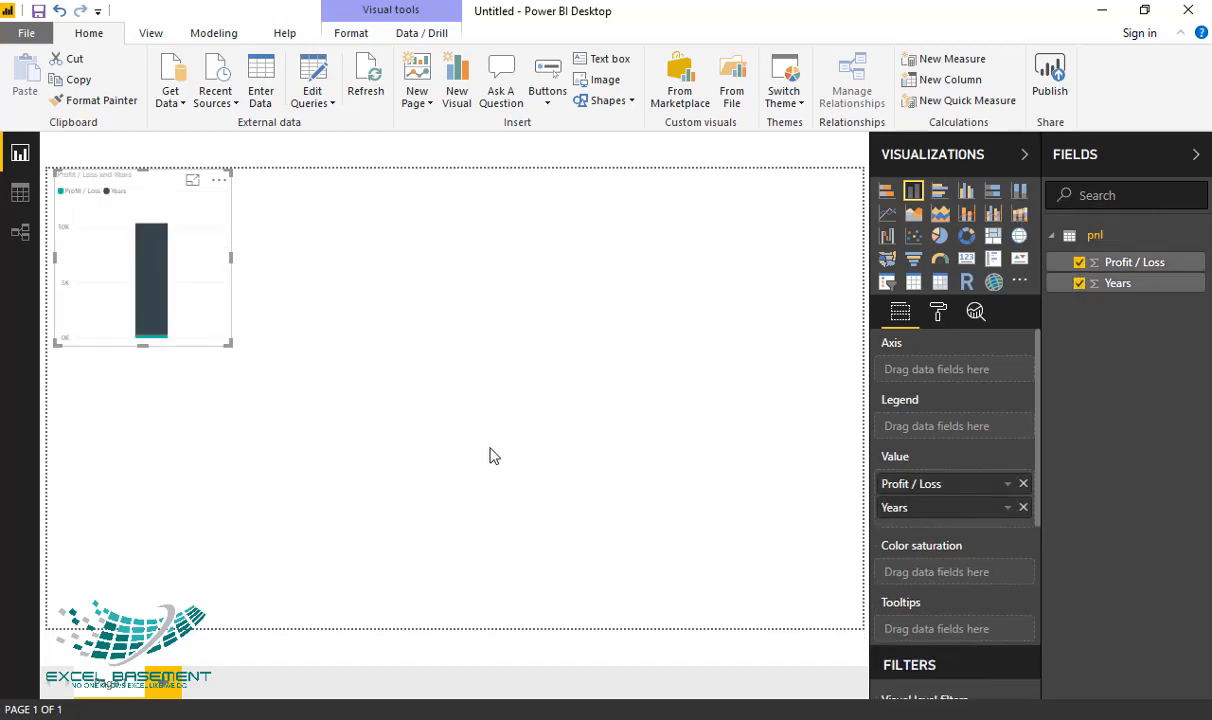
drag(230, 345, 424, 551)
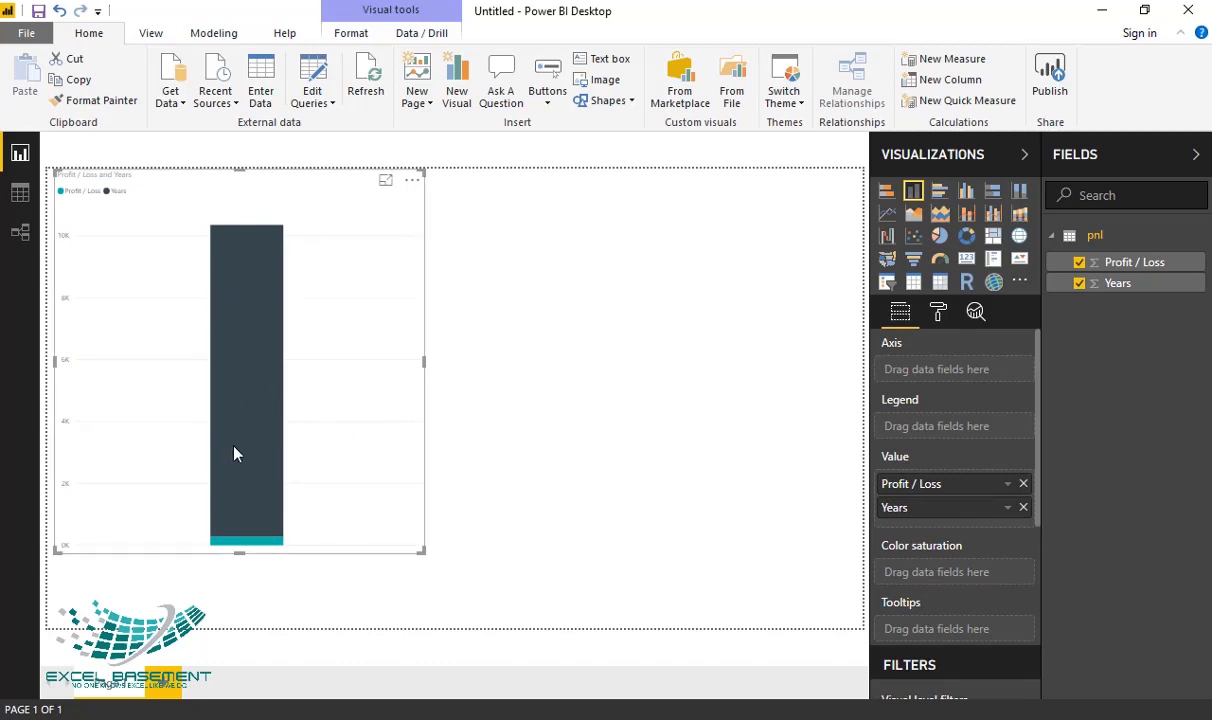
Change the data type of the Years column in the pnl table to Text
click(20, 194)
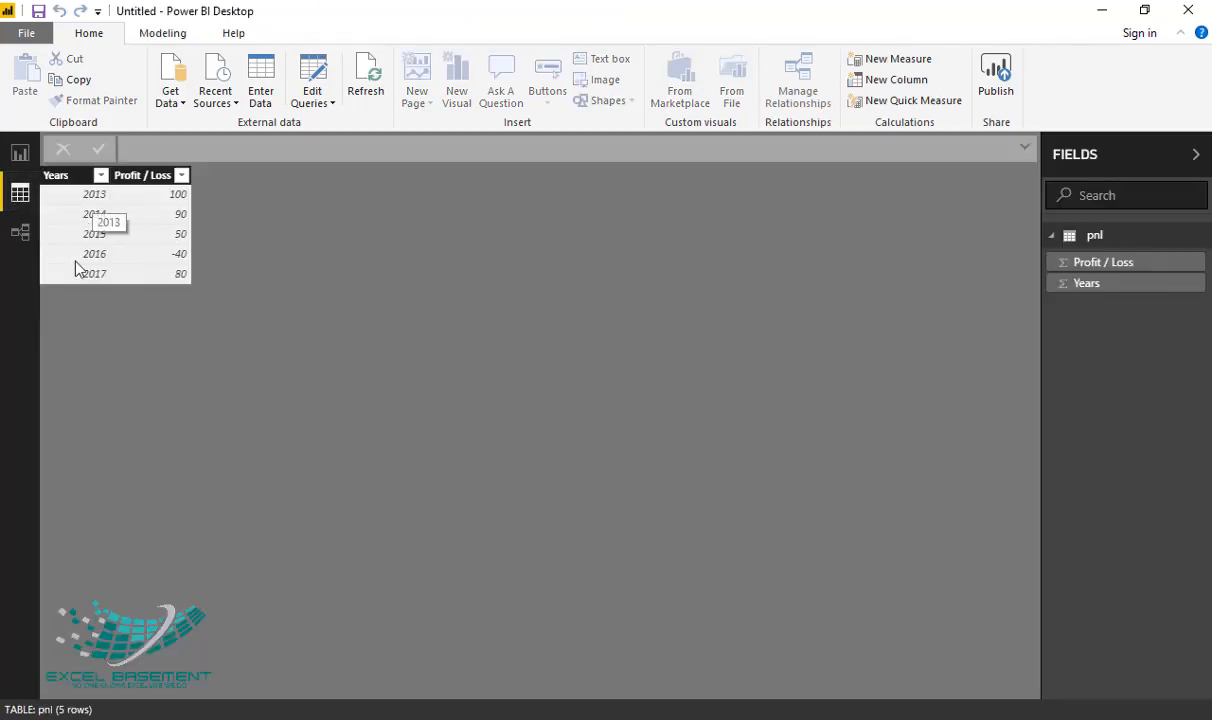
click(84, 181)
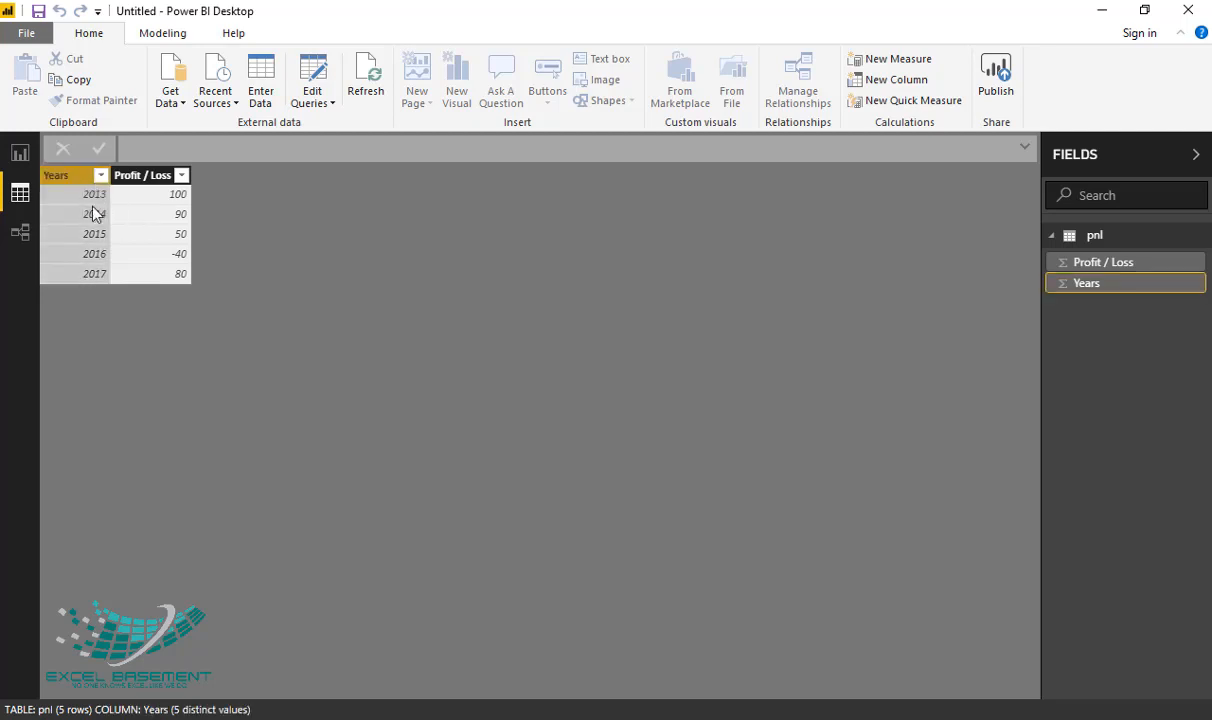
click(165, 35)
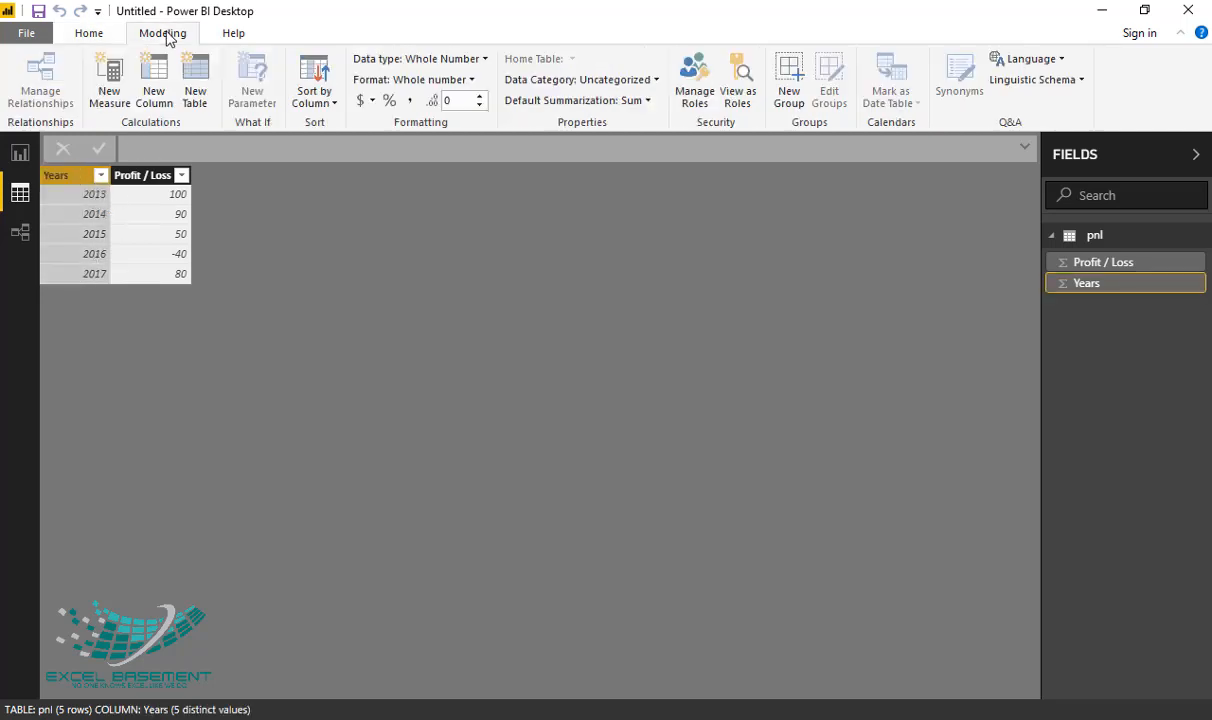
click(425, 60)
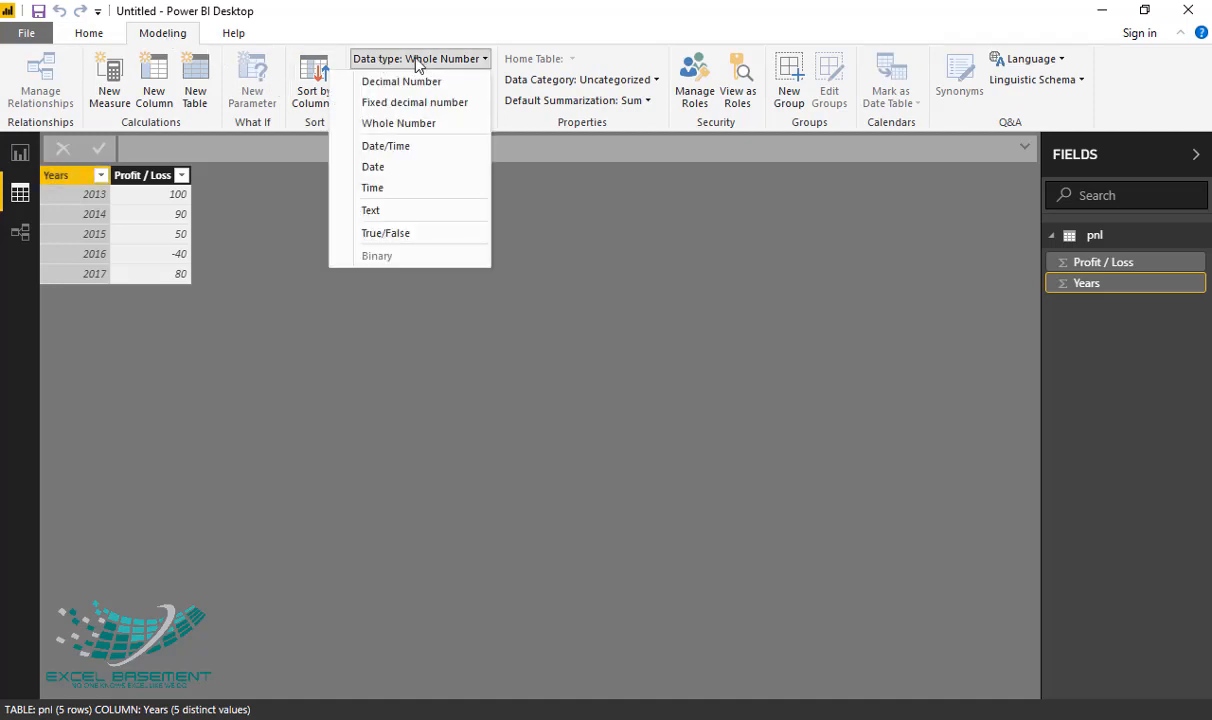
click(378, 212)
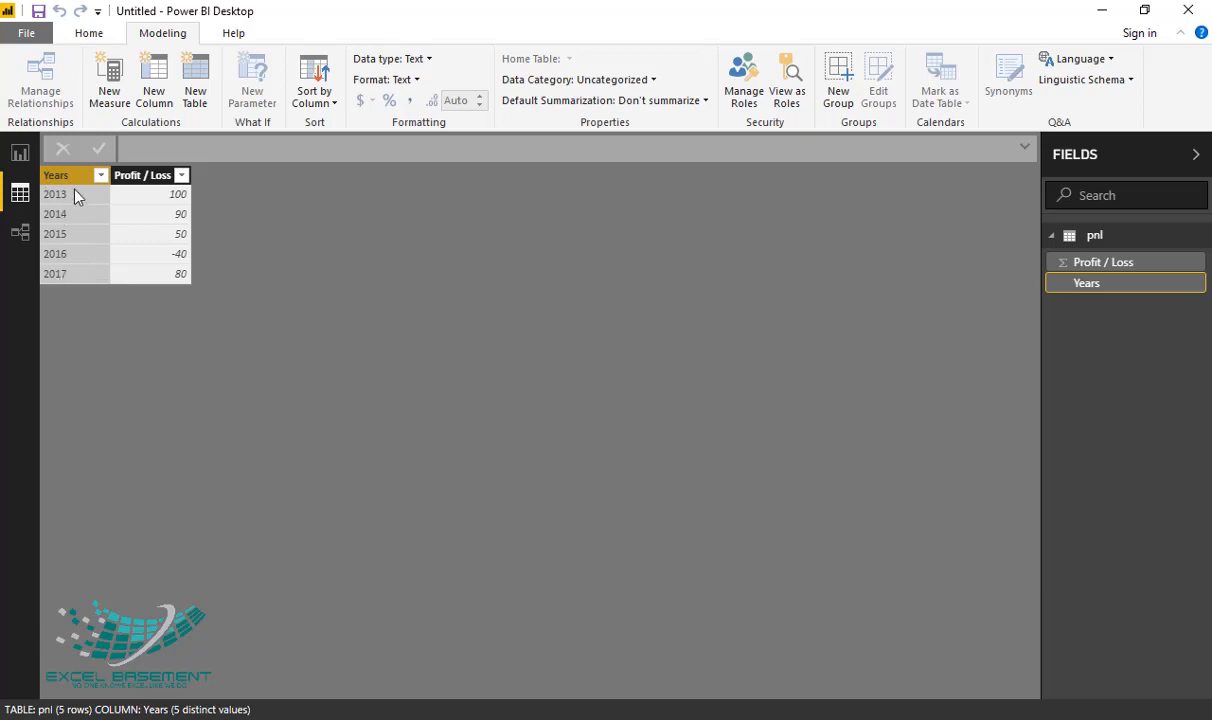
Fix the chart's broken field, add Years back as the axis, and enlarge the chart to about two thirds of the page width
click(20, 153)
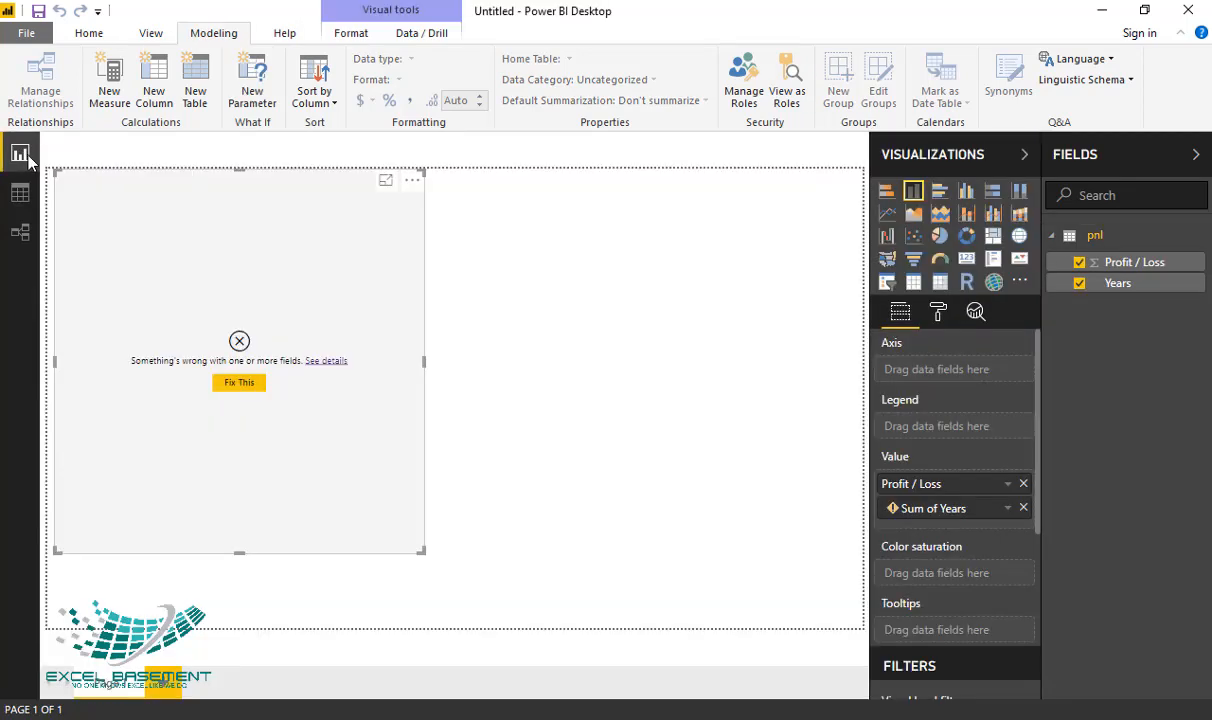
click(241, 384)
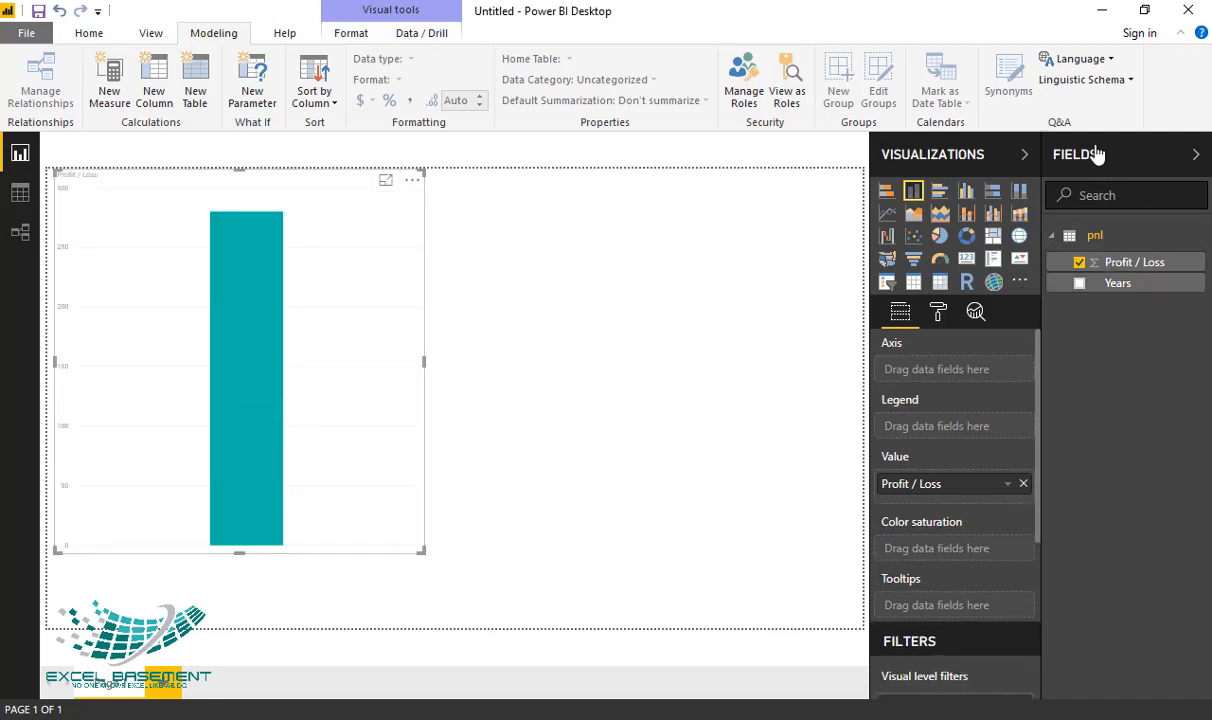
click(1079, 284)
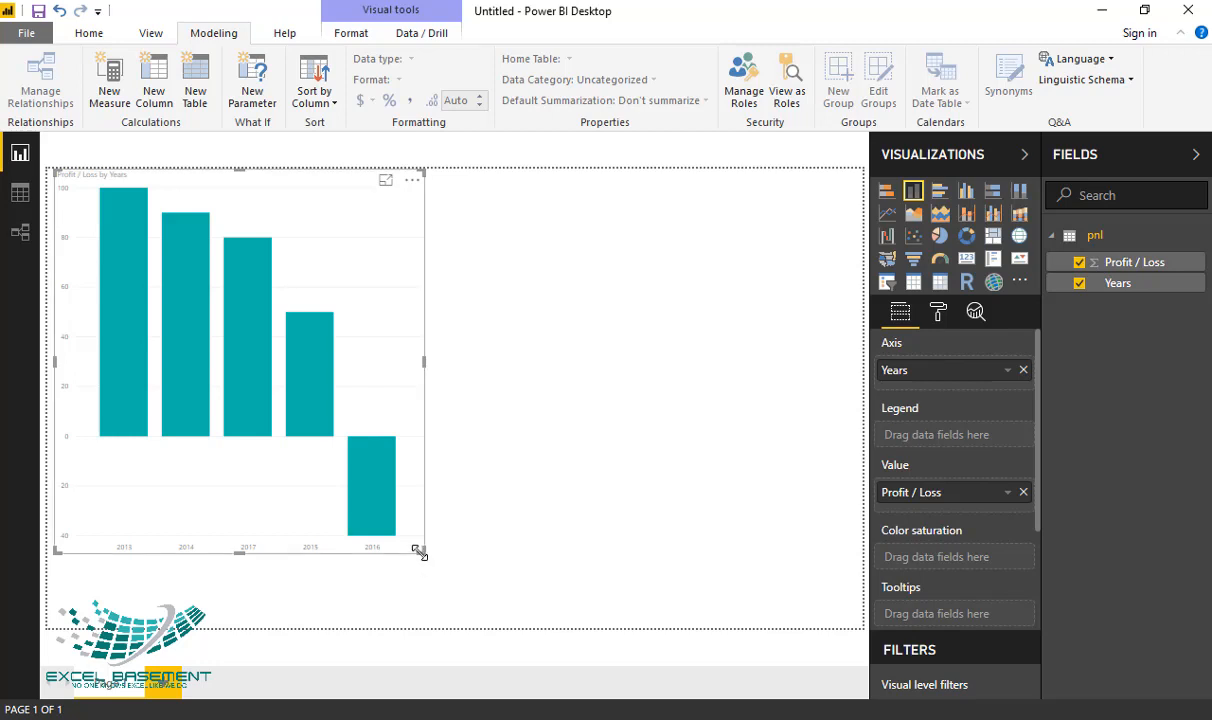
drag(422, 550, 616, 591)
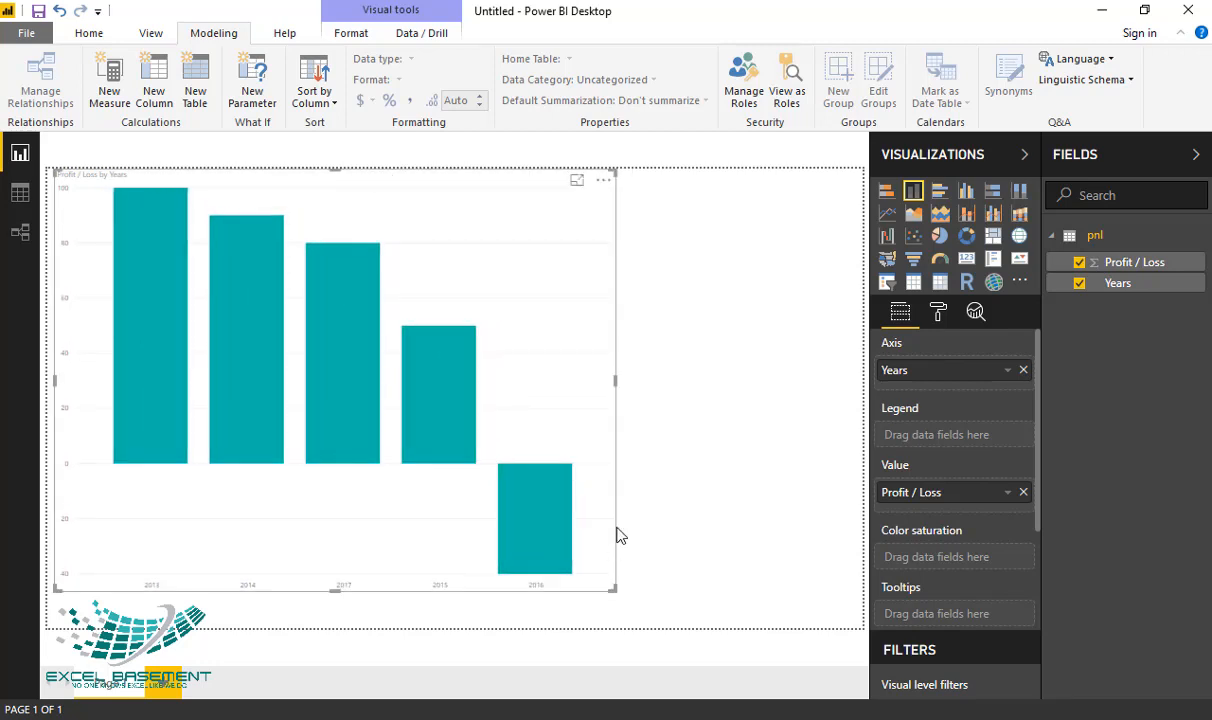
Assign Profit / Loss as the column chart's color saturation field
mouse_move(547, 570)
mouse_move(505, 502)
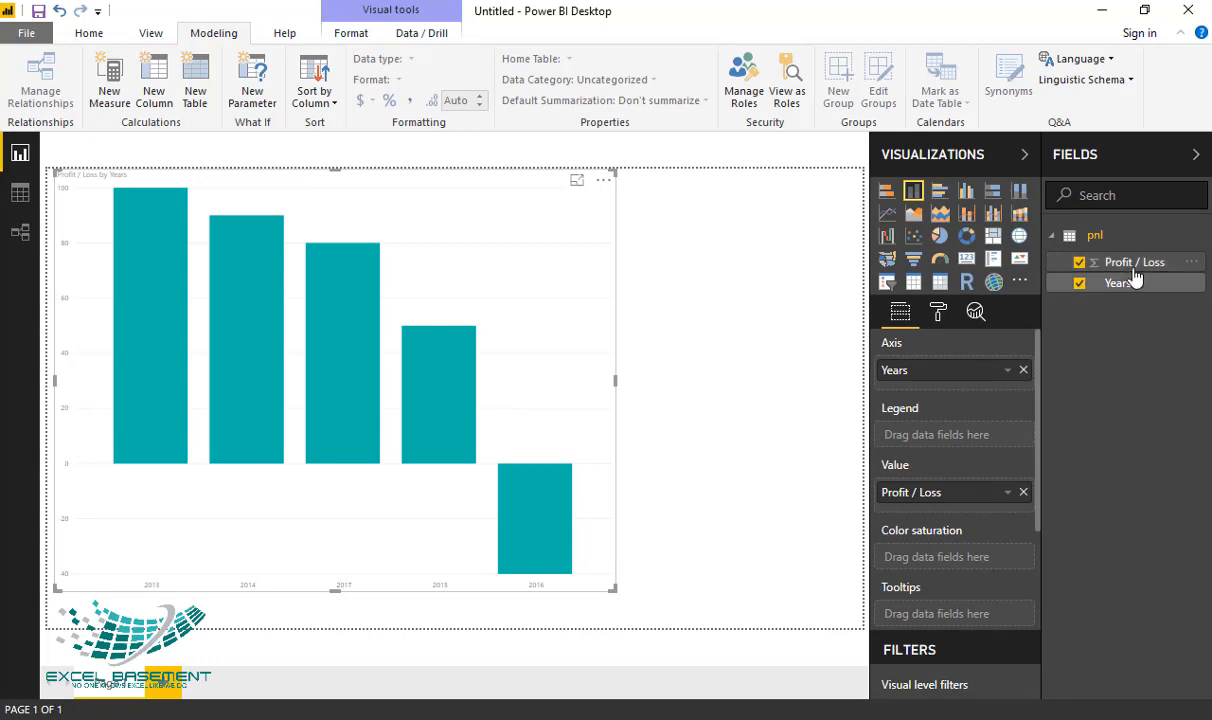
drag(1130, 272, 960, 567)
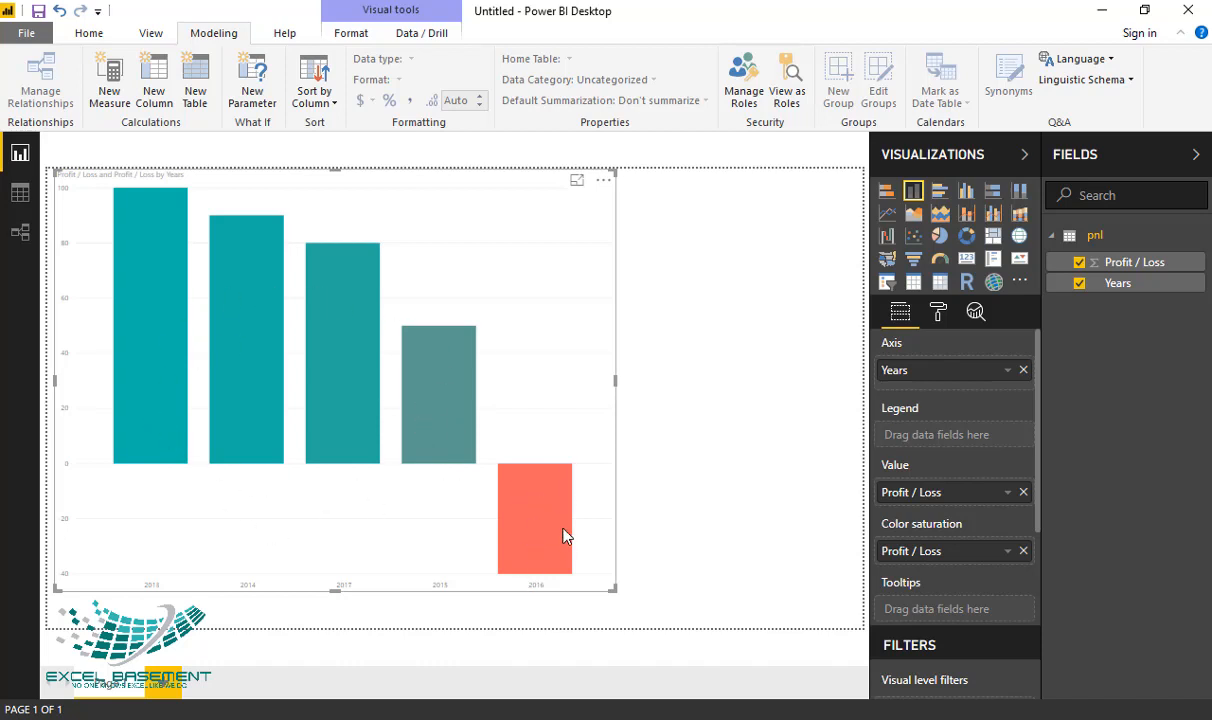
Switch to Excel, set the 2014 Profit / Loss in the pnl workbook to -90, and save and close the workbook
click(20, 192)
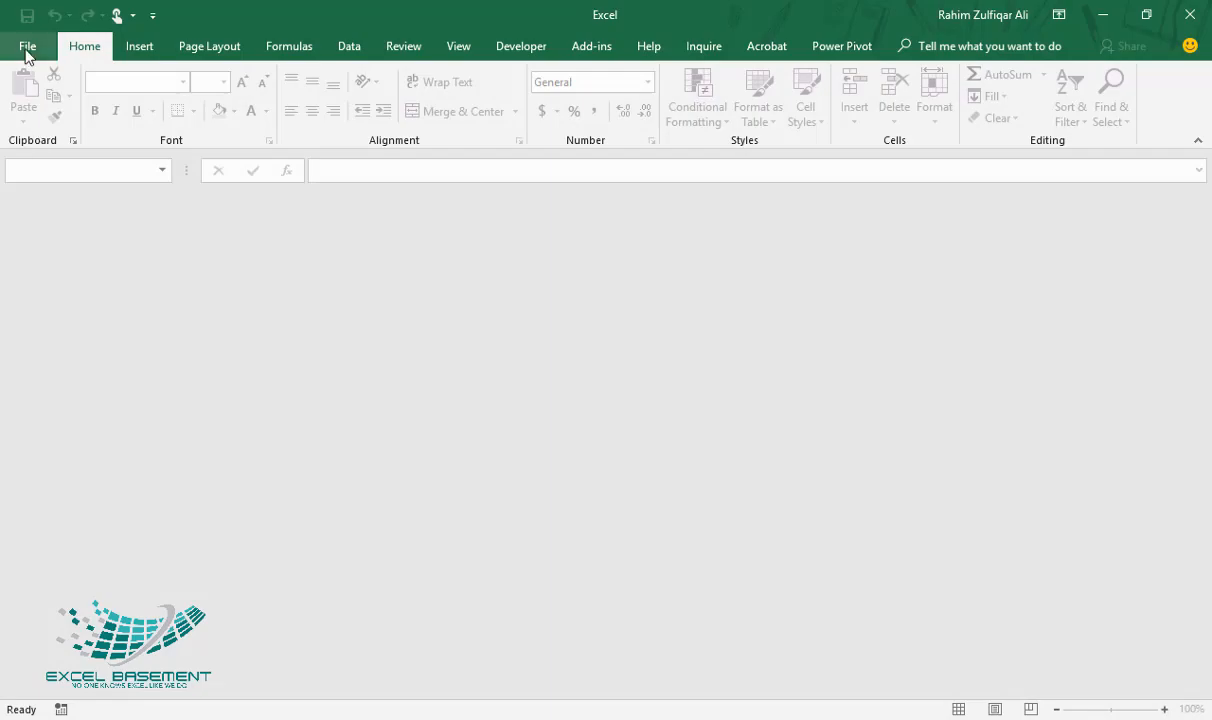
click(27, 46)
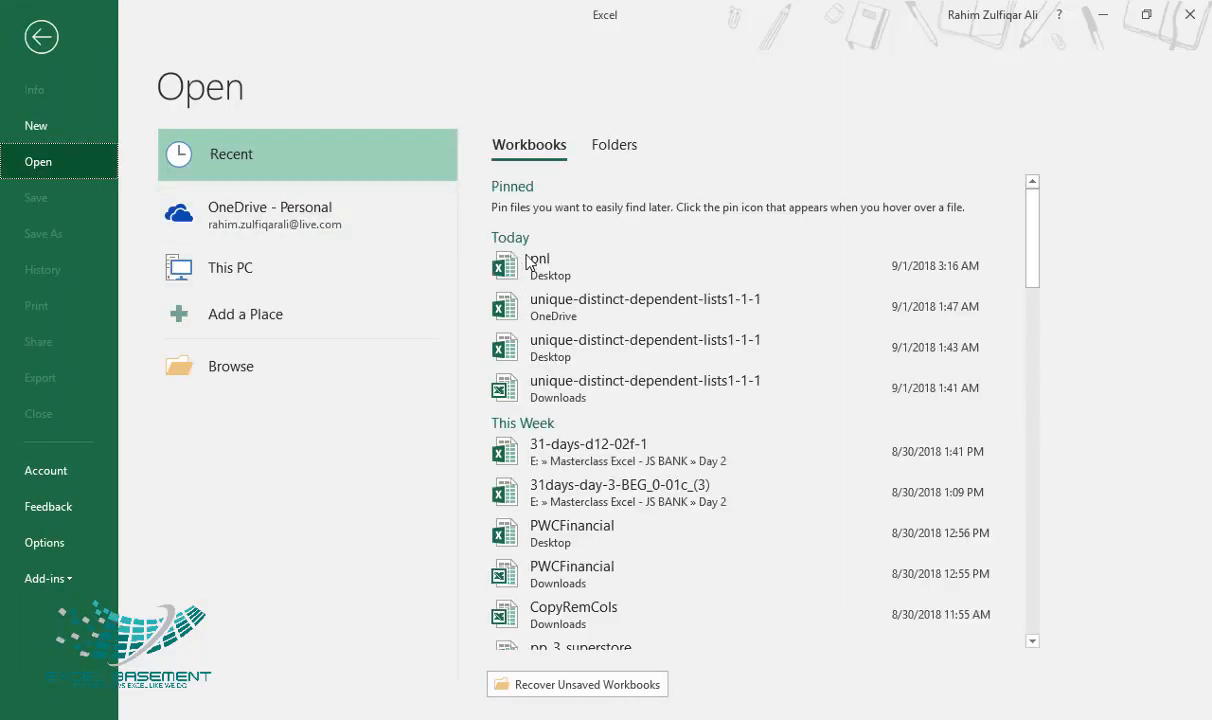
click(465, 264)
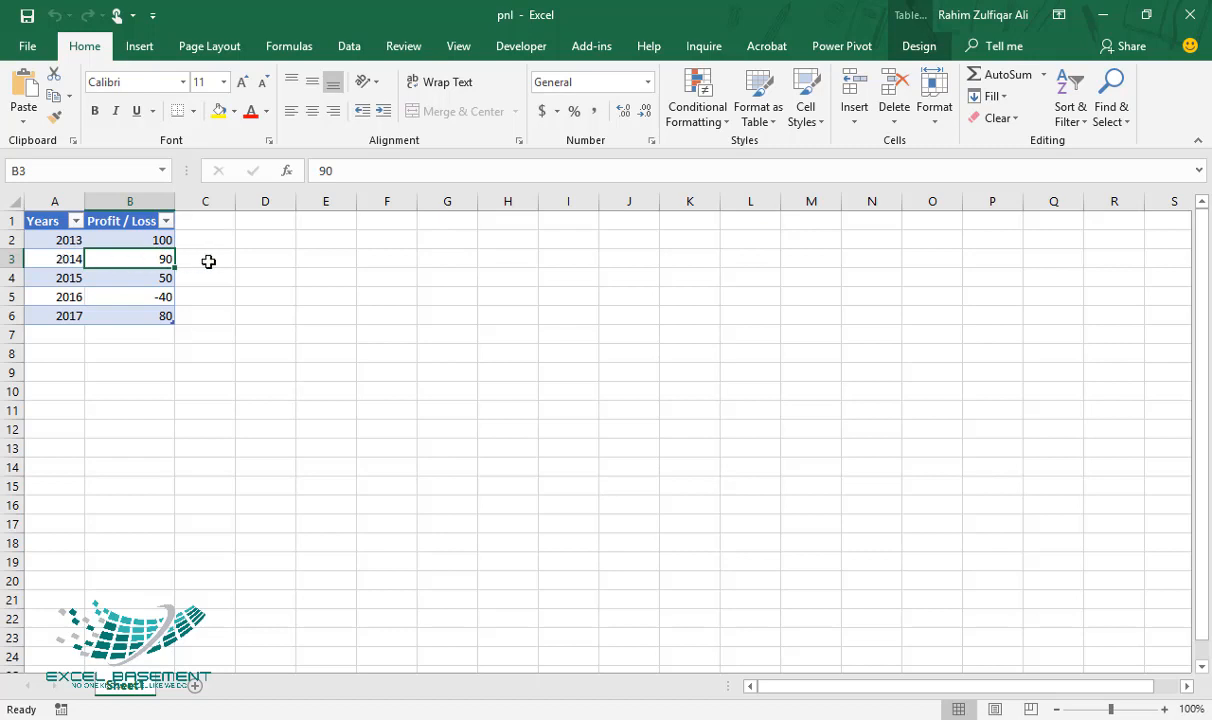
text(-90)
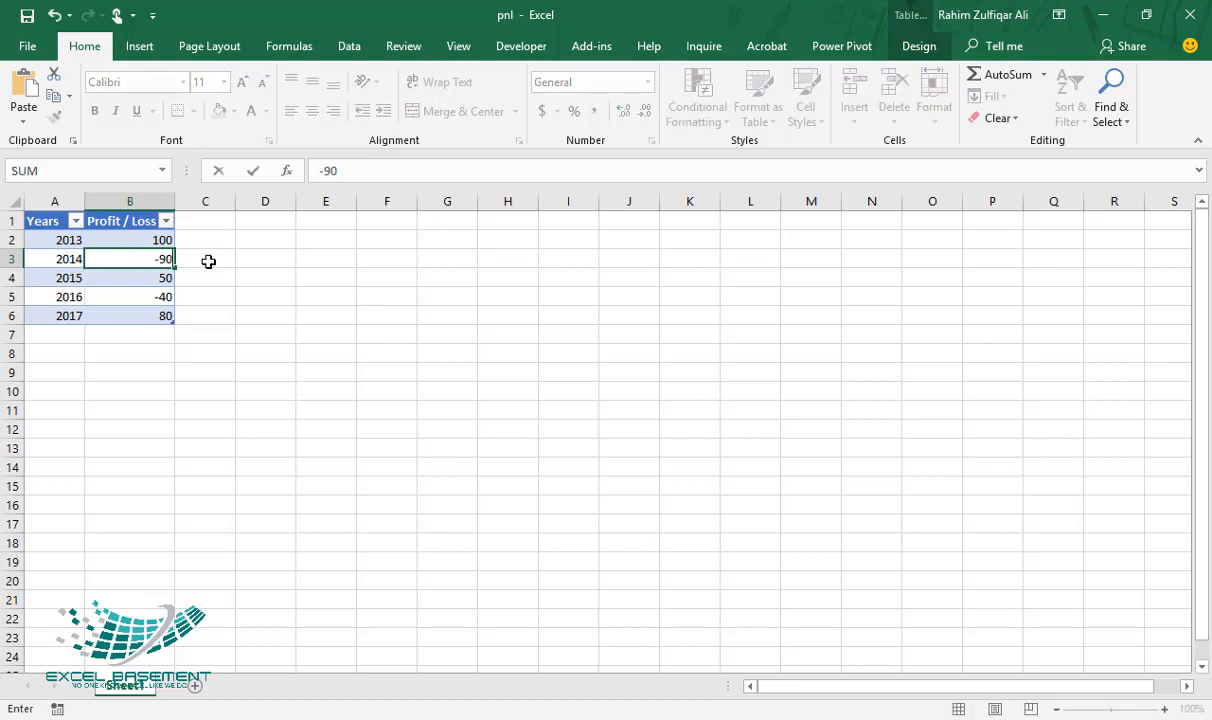
key(Return)
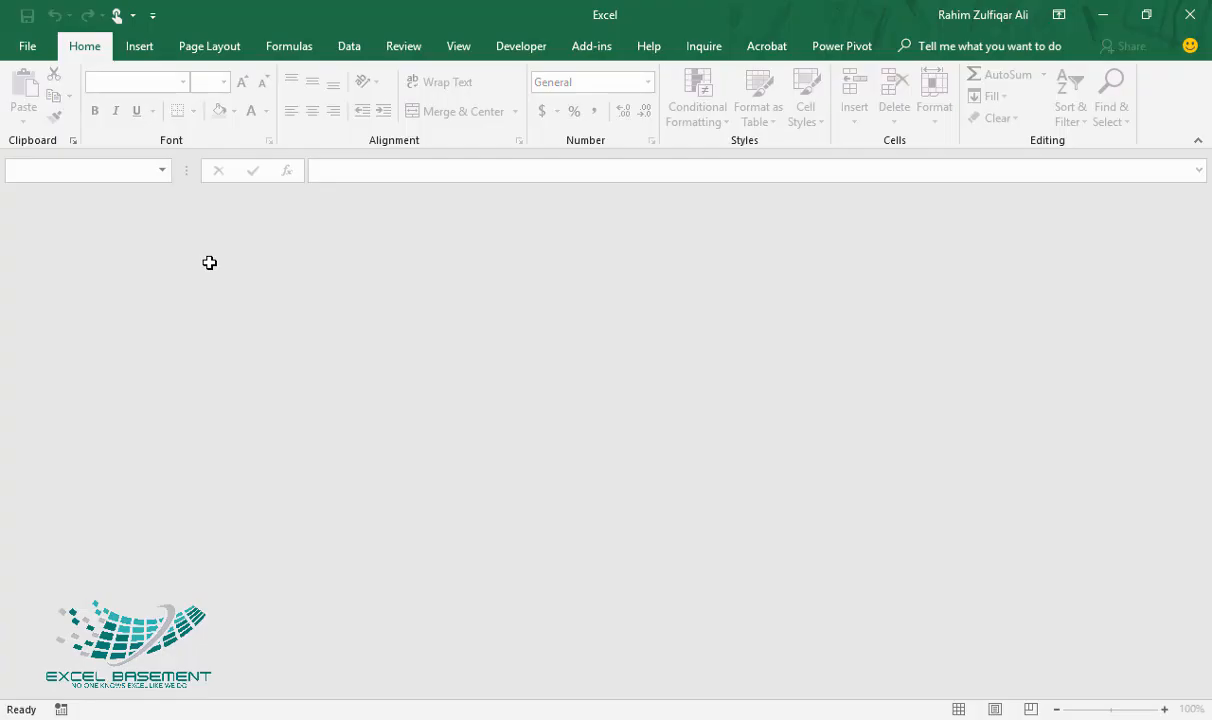
Switch back to Power BI Desktop, refresh the pnl data, and inspect the negative bars in the report's column chart
key(alt+Tab)
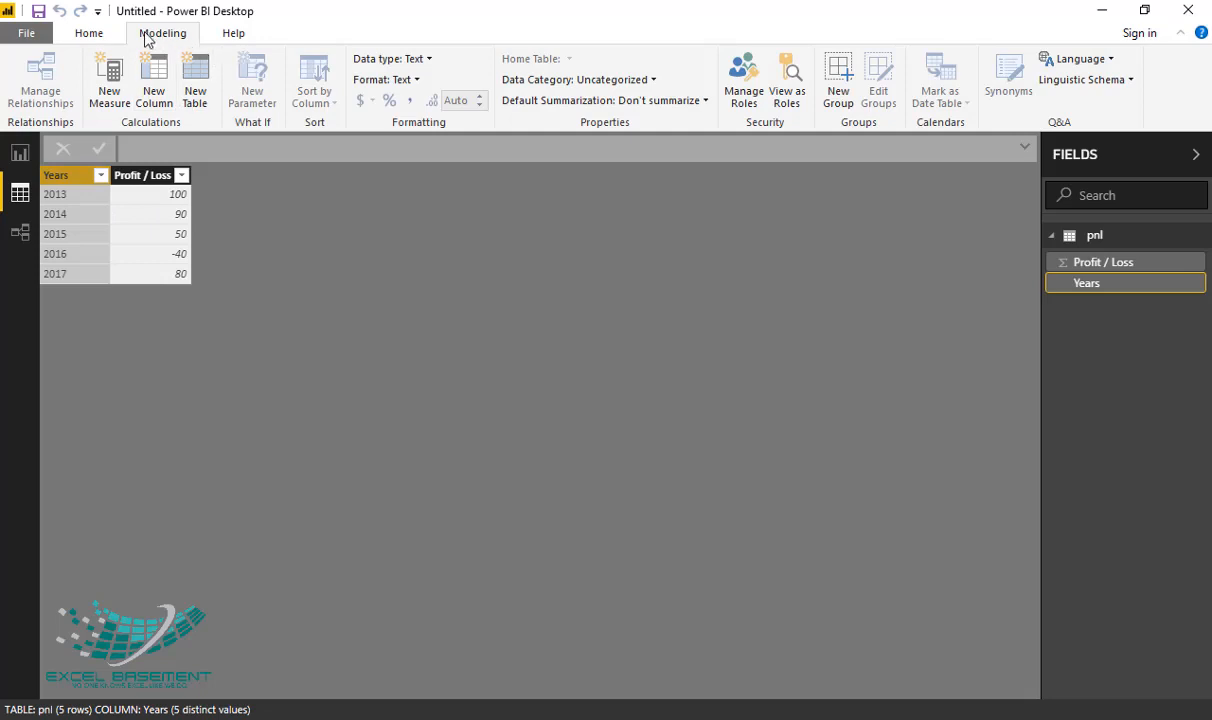
click(110, 40)
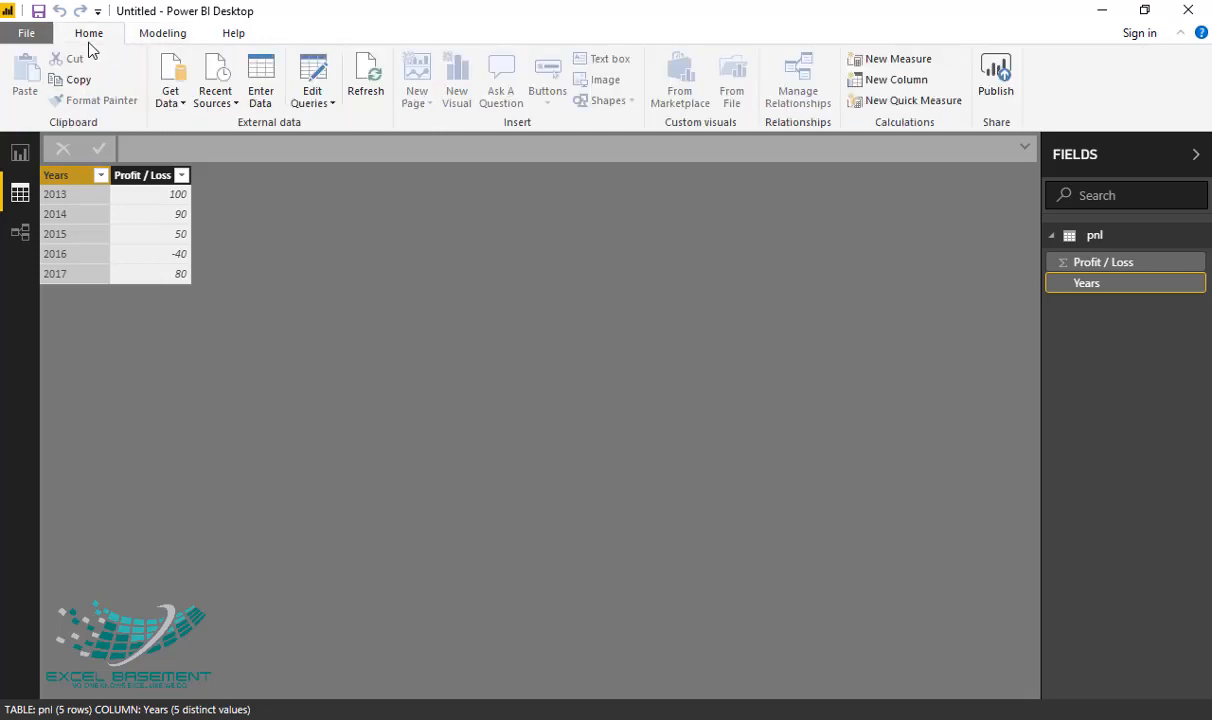
click(365, 92)
click(172, 218)
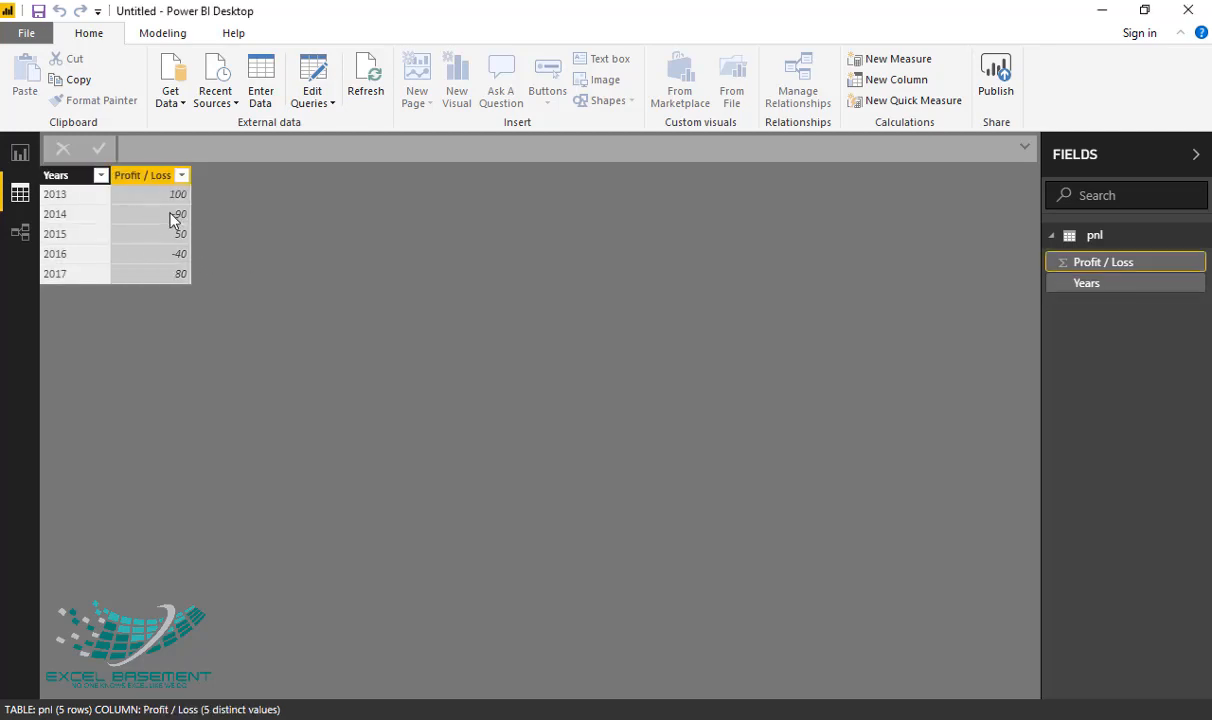
click(20, 152)
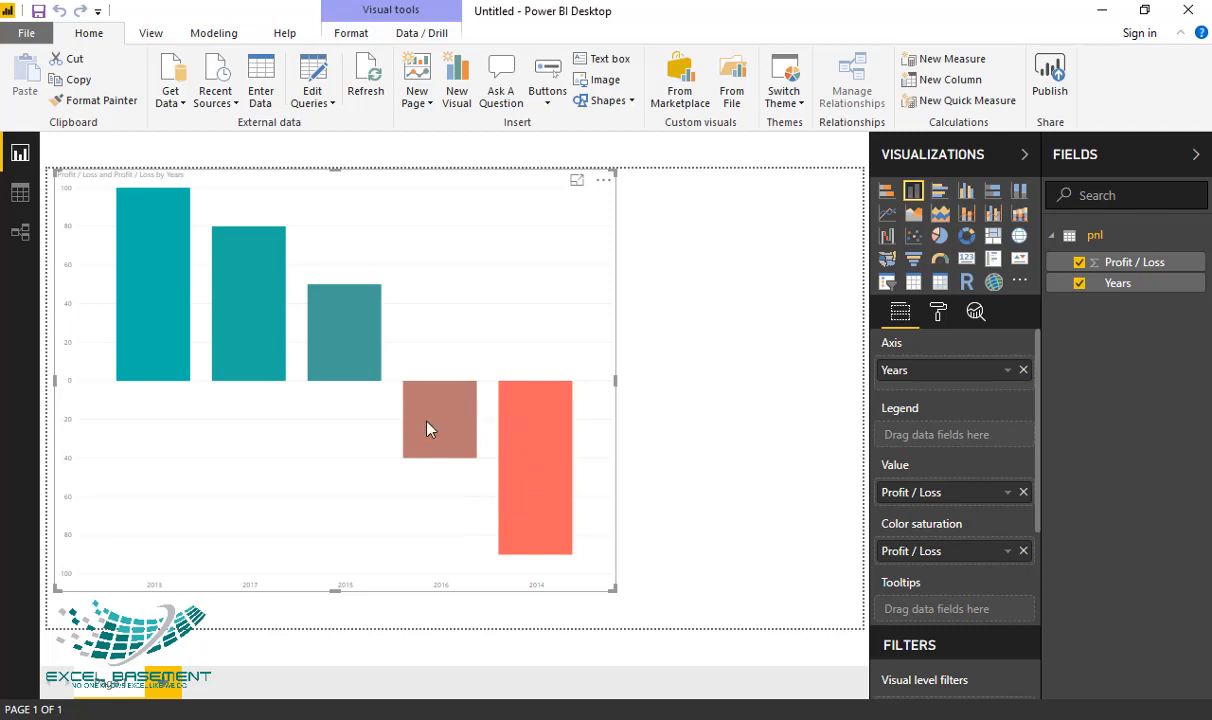
mouse_move(450, 421)
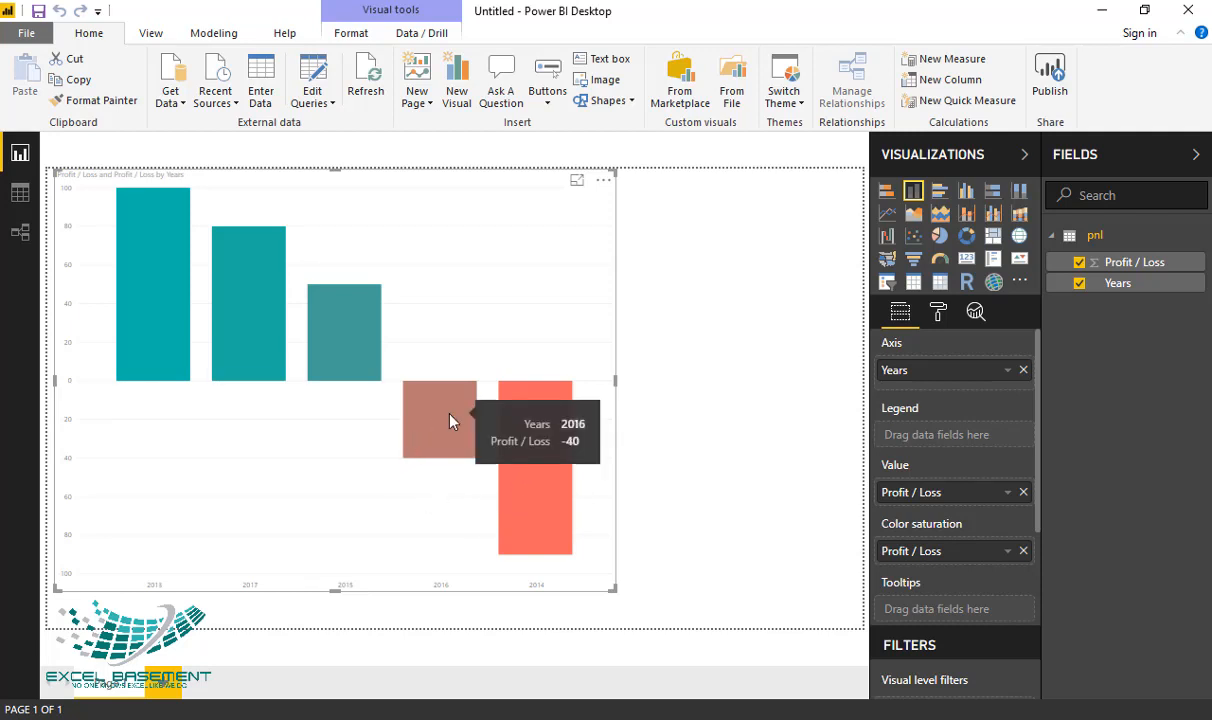
mouse_move(503, 437)
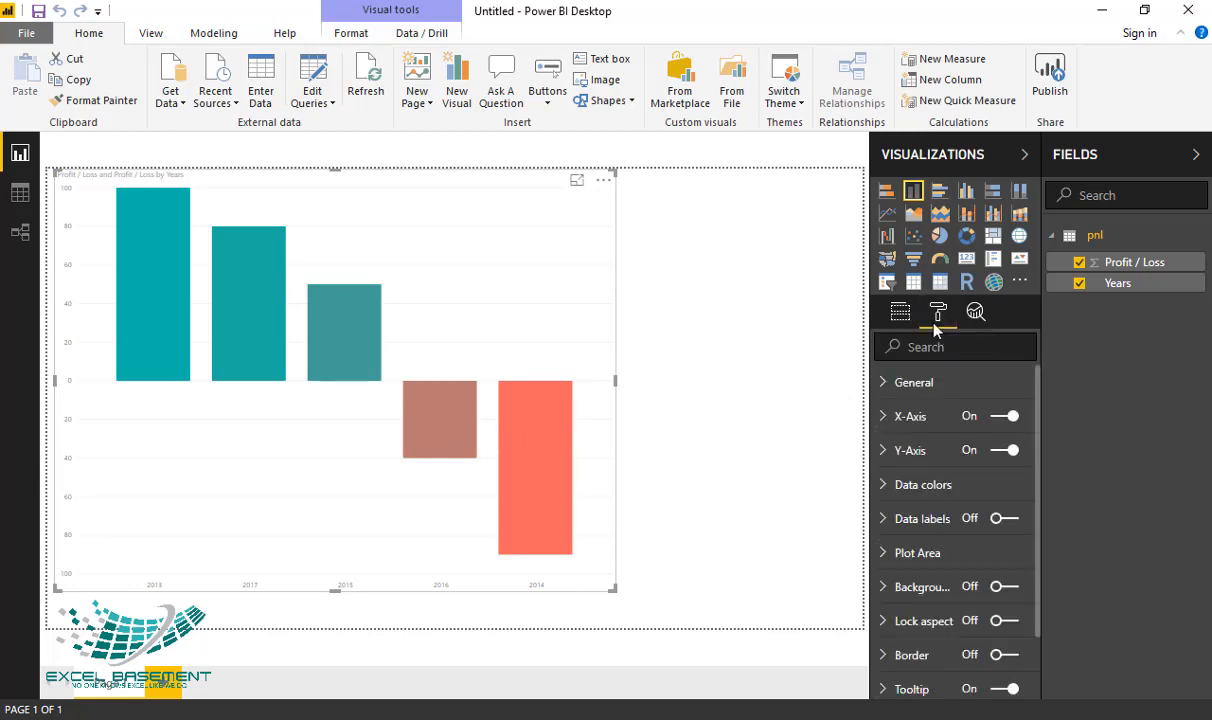
Turn on diverging data colors for the column chart
click(940, 486)
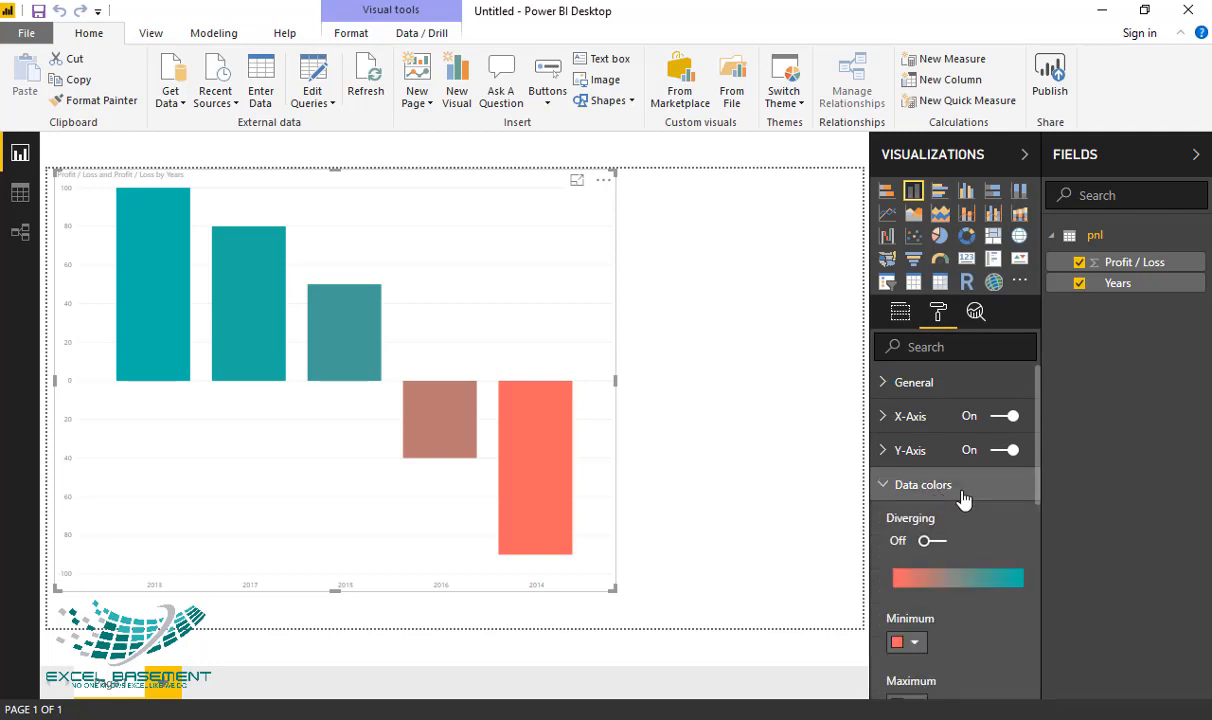
scroll(940, 500, down, 2)
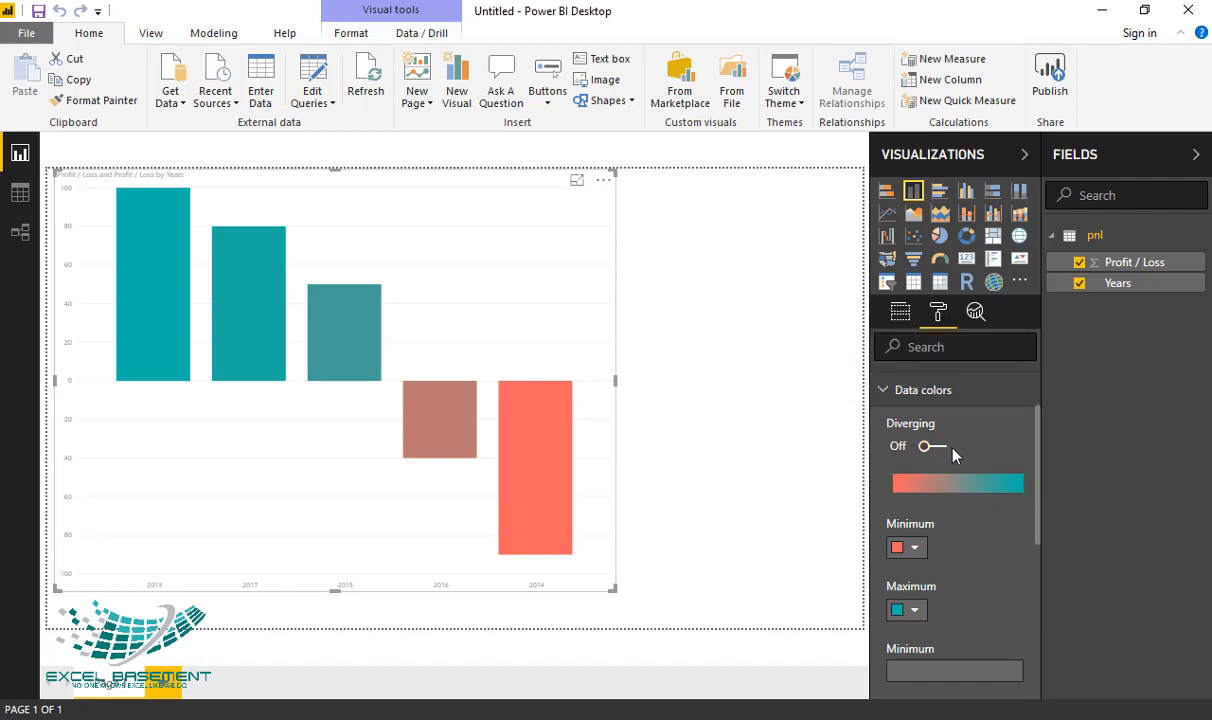
click(930, 448)
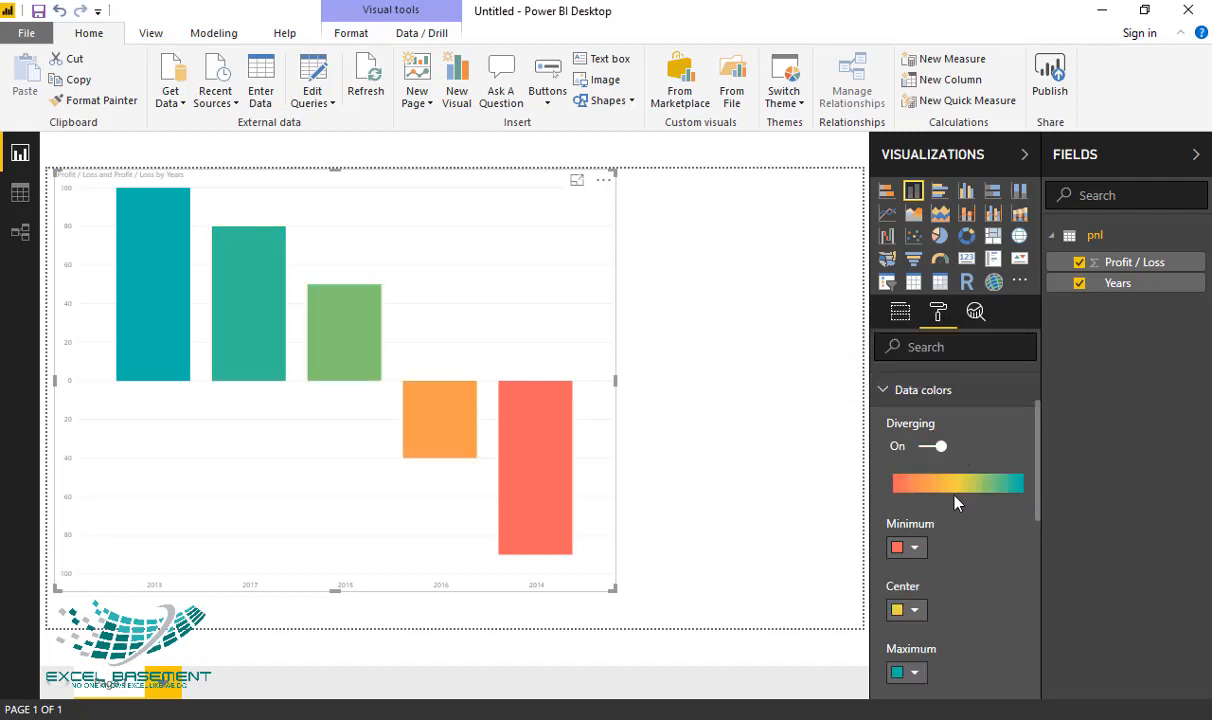
Set the diverging scale's center value to 0 and its center color to teal
scroll(906, 560, down, 2)
click(921, 600)
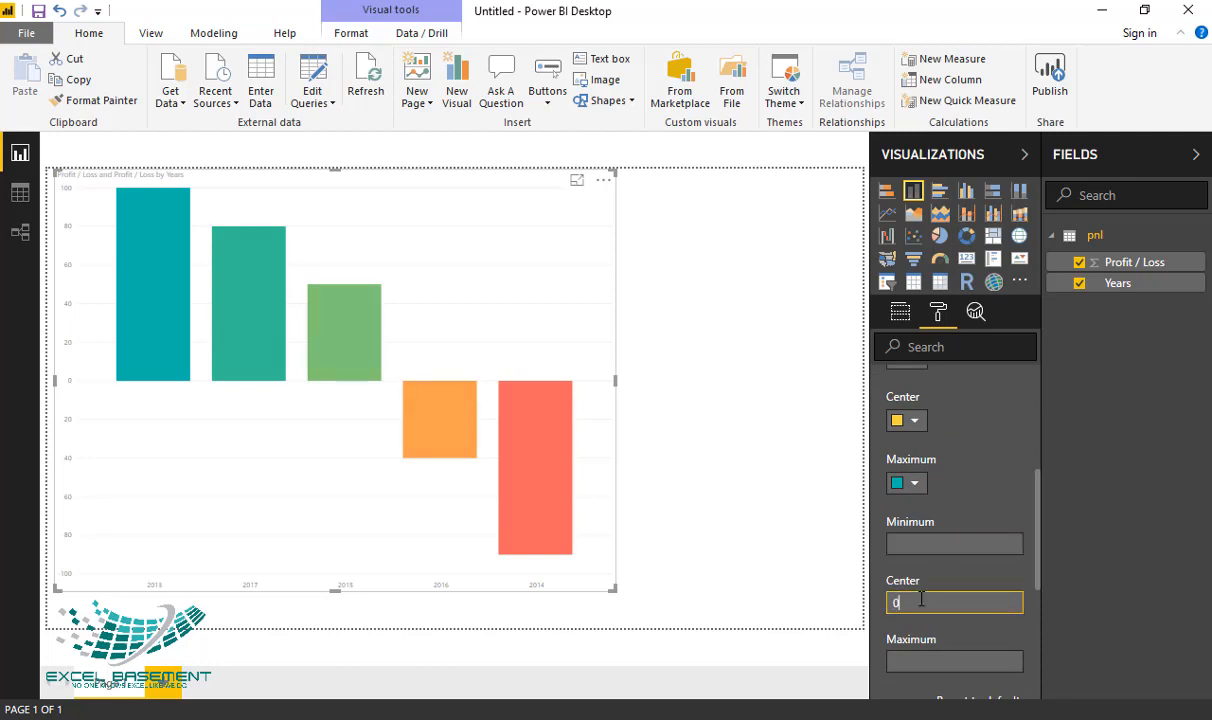
text(0)
click(914, 421)
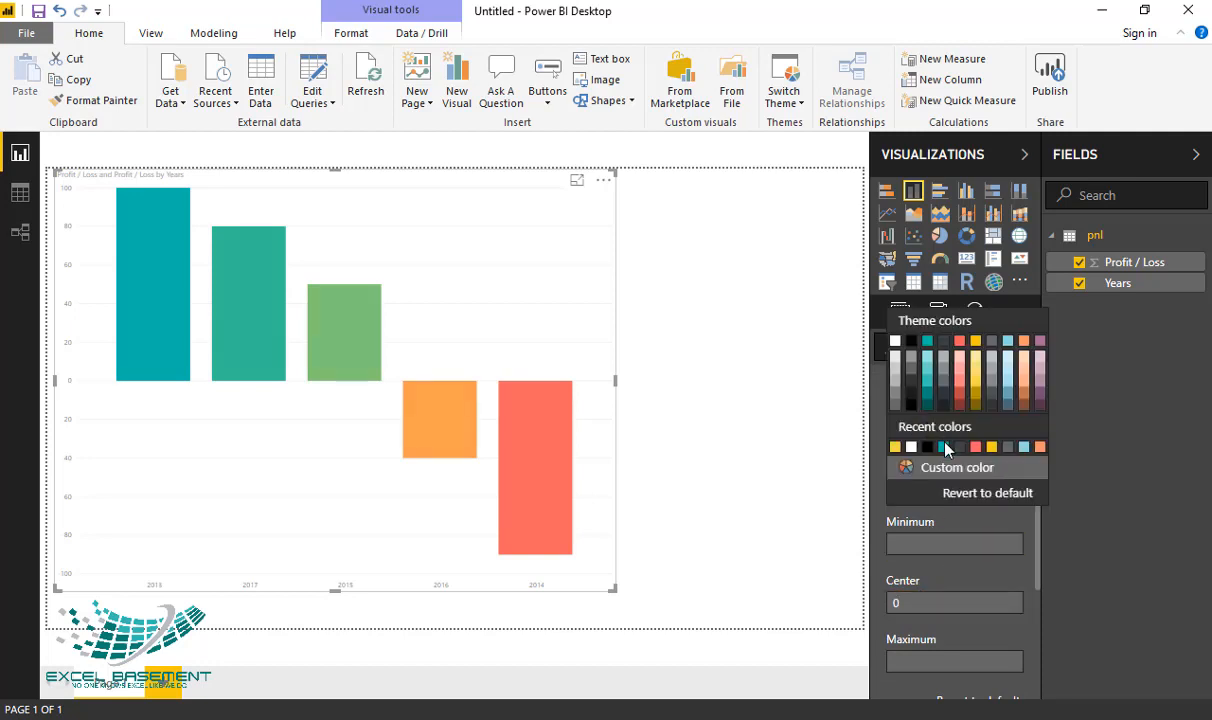
click(910, 447)
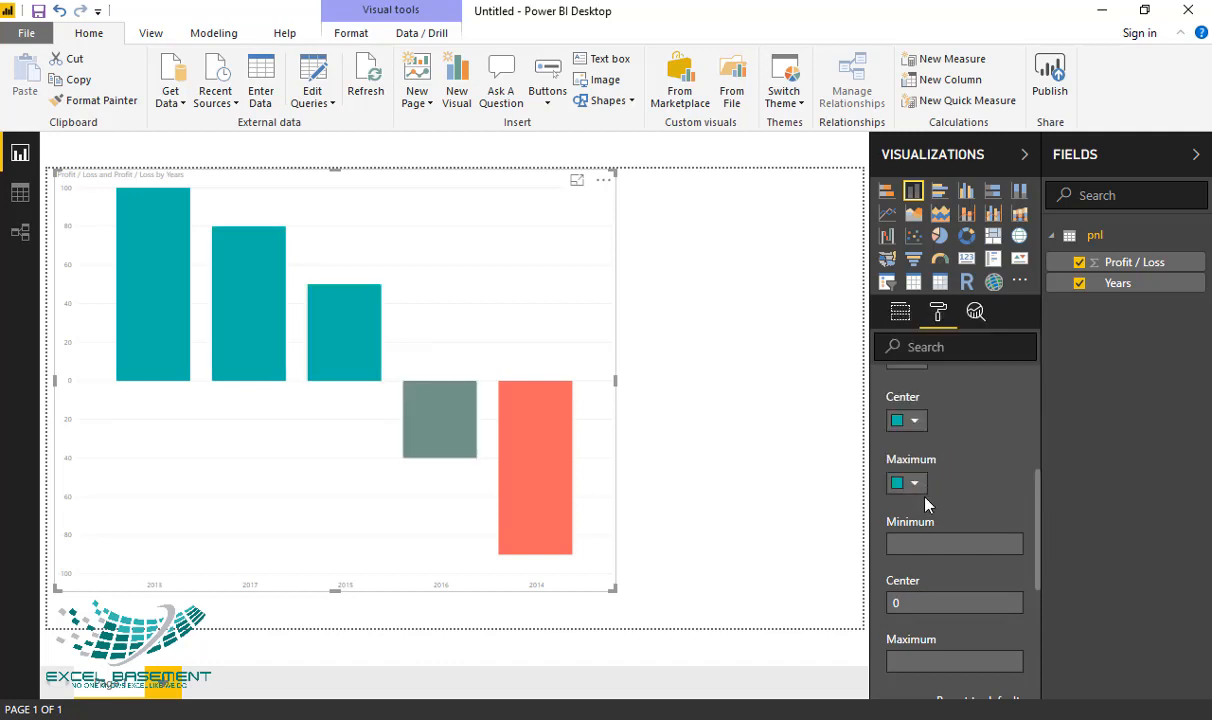
Set the diverging scale's minimum value to 0
scroll(924, 500, up, 2)
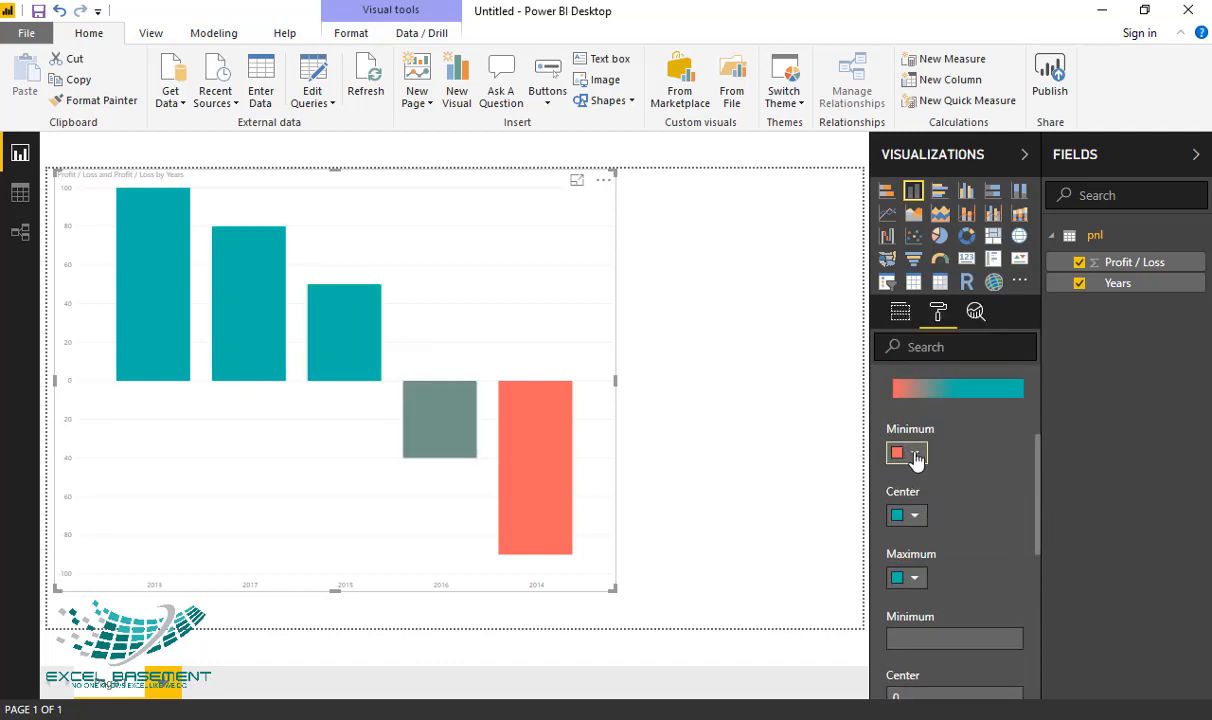
click(899, 454)
click(936, 638)
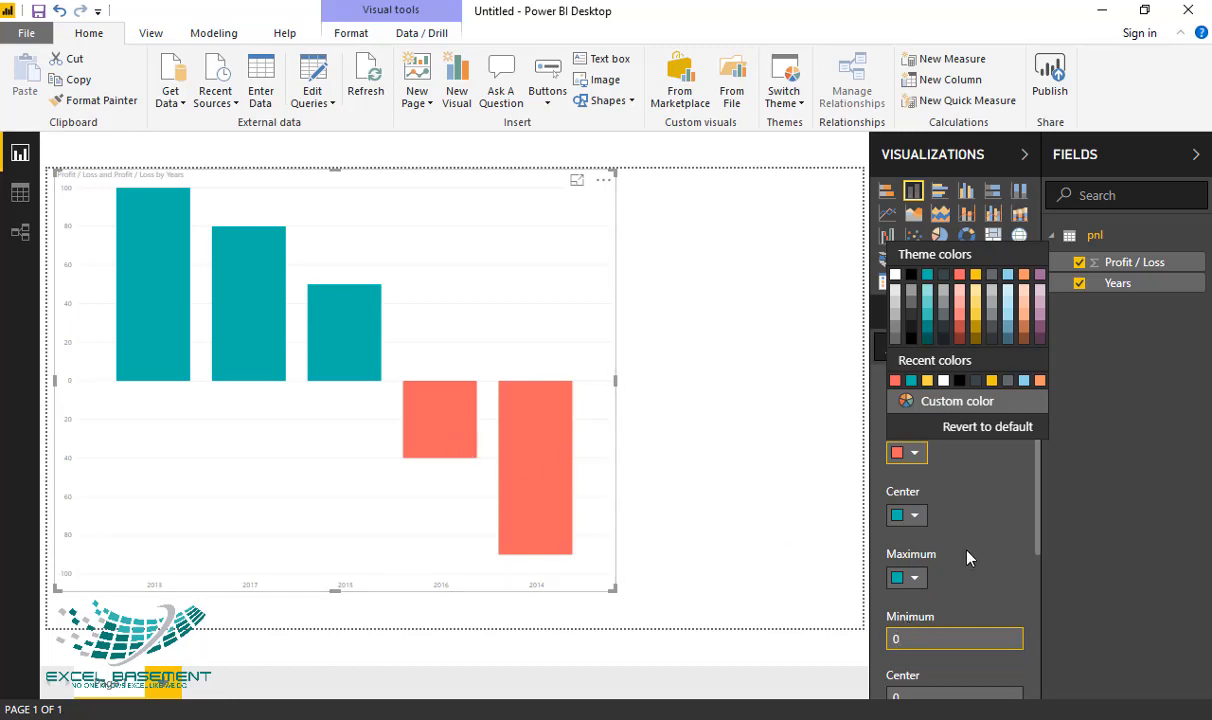
scroll(967, 558, down, 2)
scroll(967, 558, up, 3)
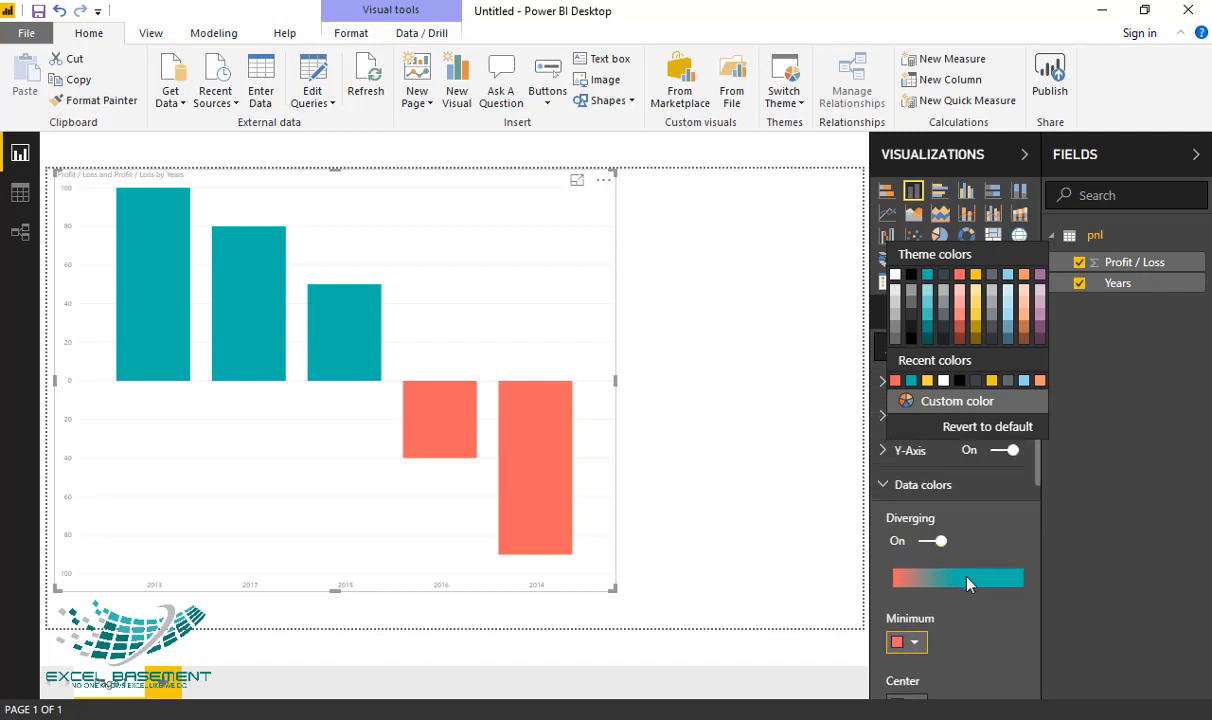
Make sure the diverging scale's minimum value is 0 and close the open color palette
scroll(960, 590, down, 2)
click(950, 630)
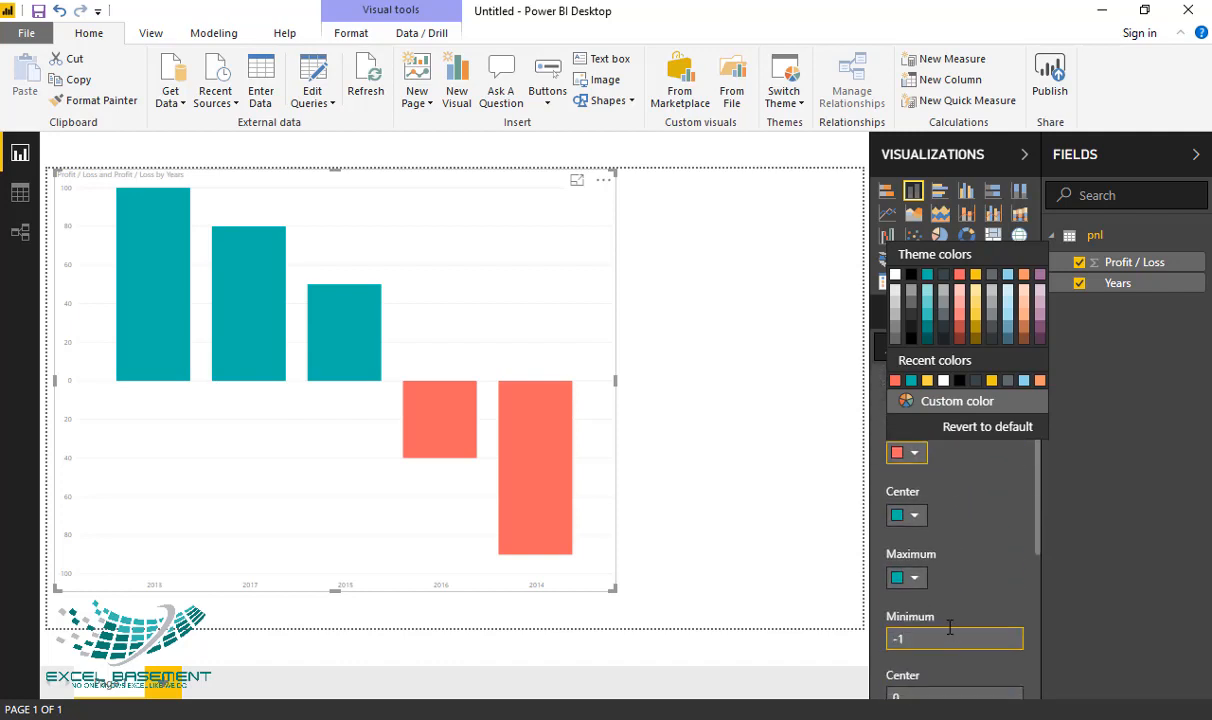
scroll(948, 634, down, 1)
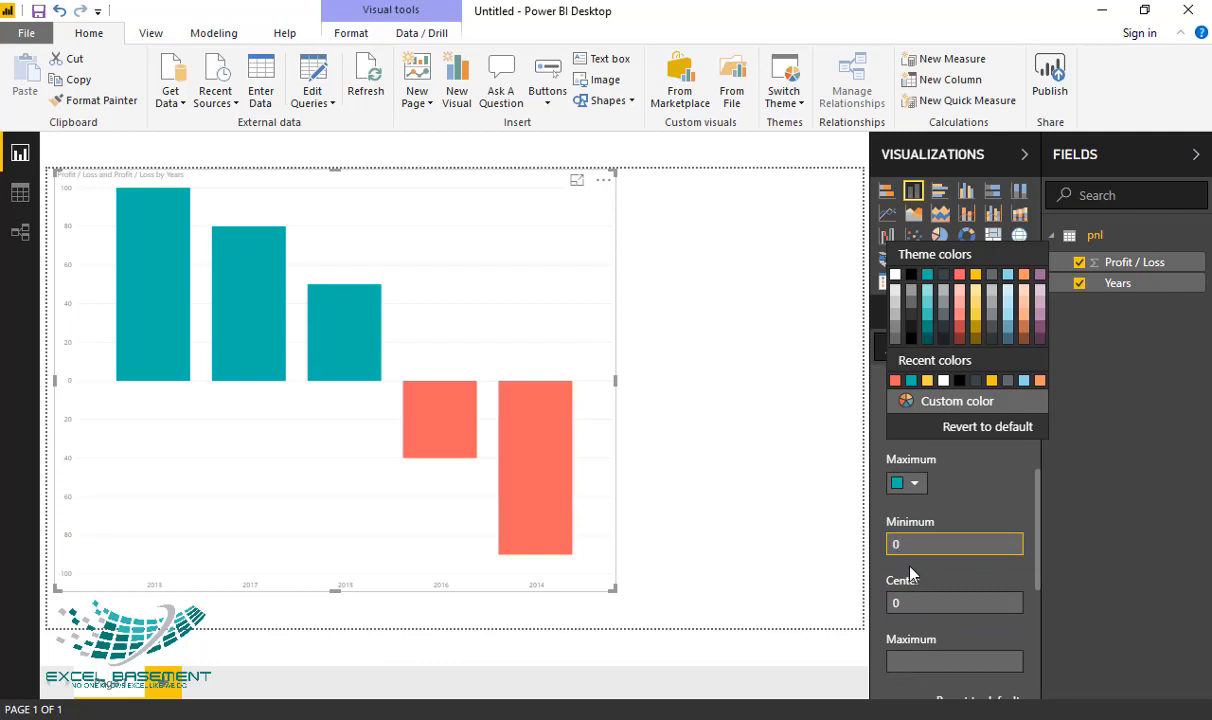
click(883, 380)
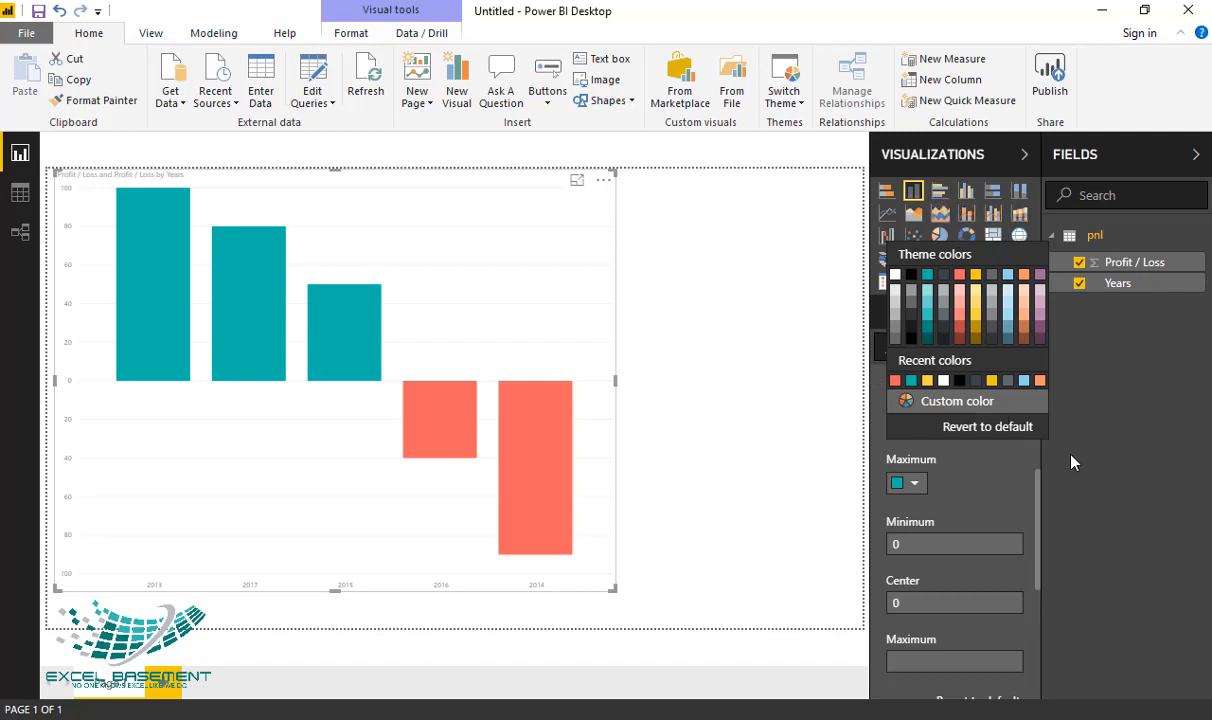
click(1015, 430)
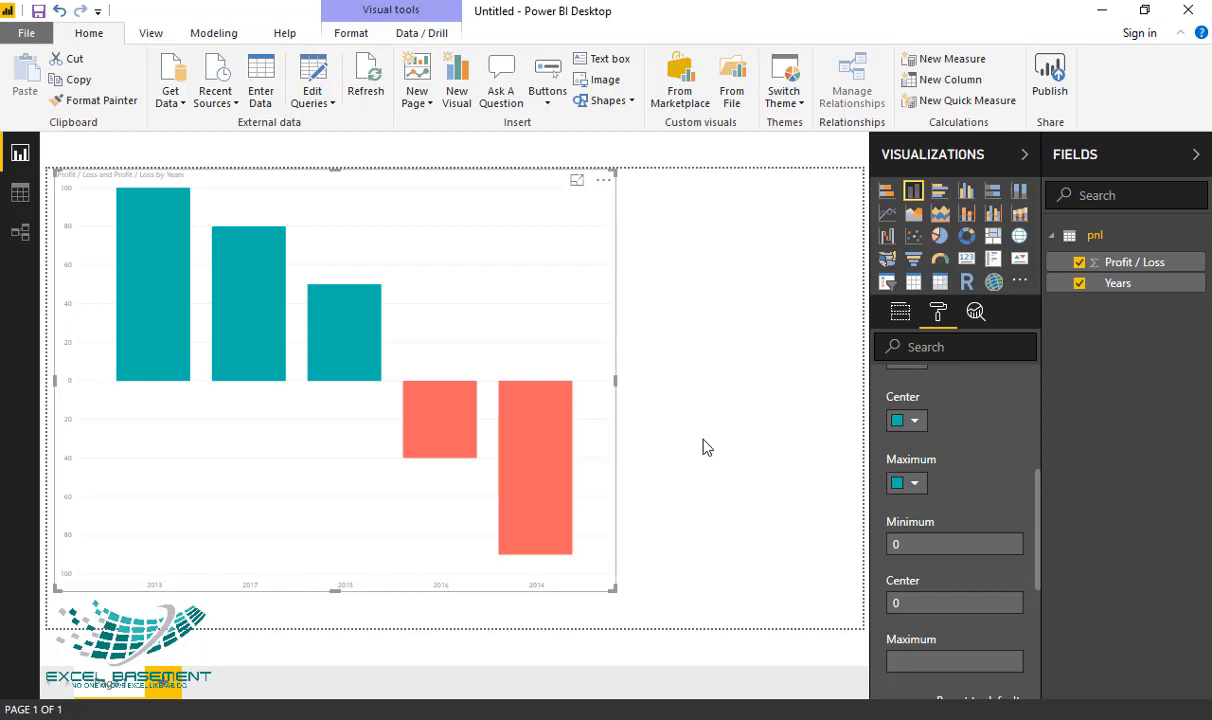
Increase the text size of the column chart's X-axis labels to 23
click(912, 321)
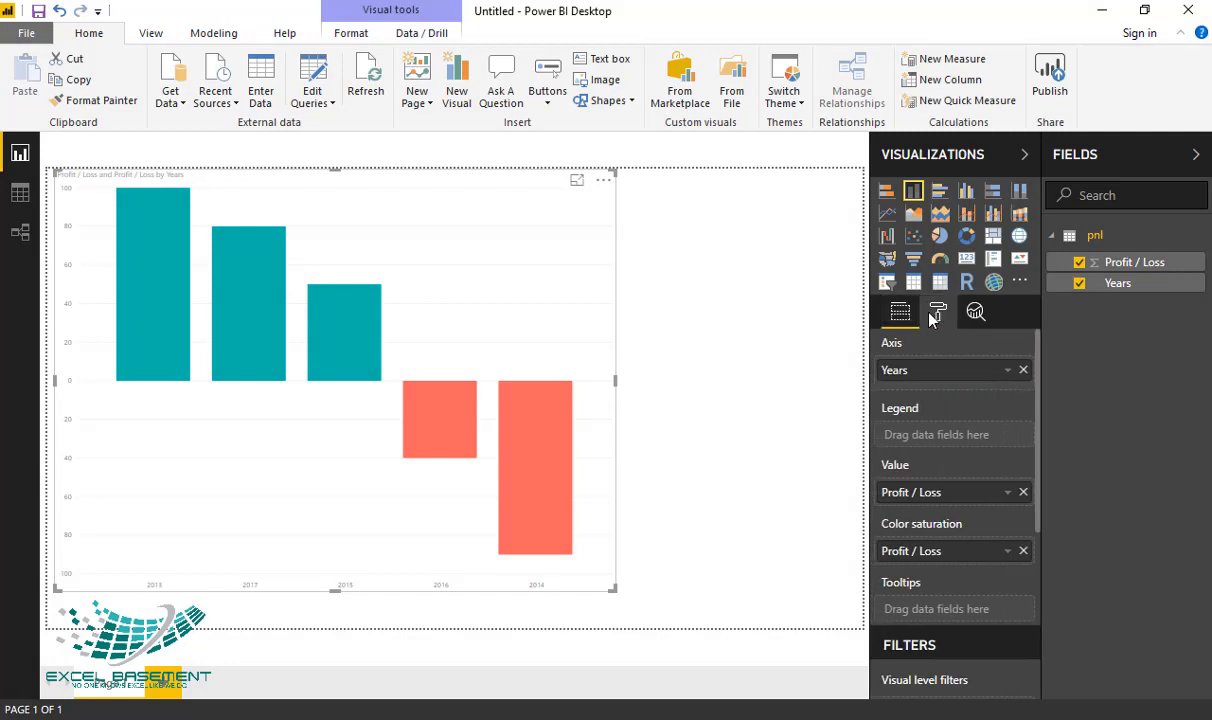
click(938, 312)
click(932, 425)
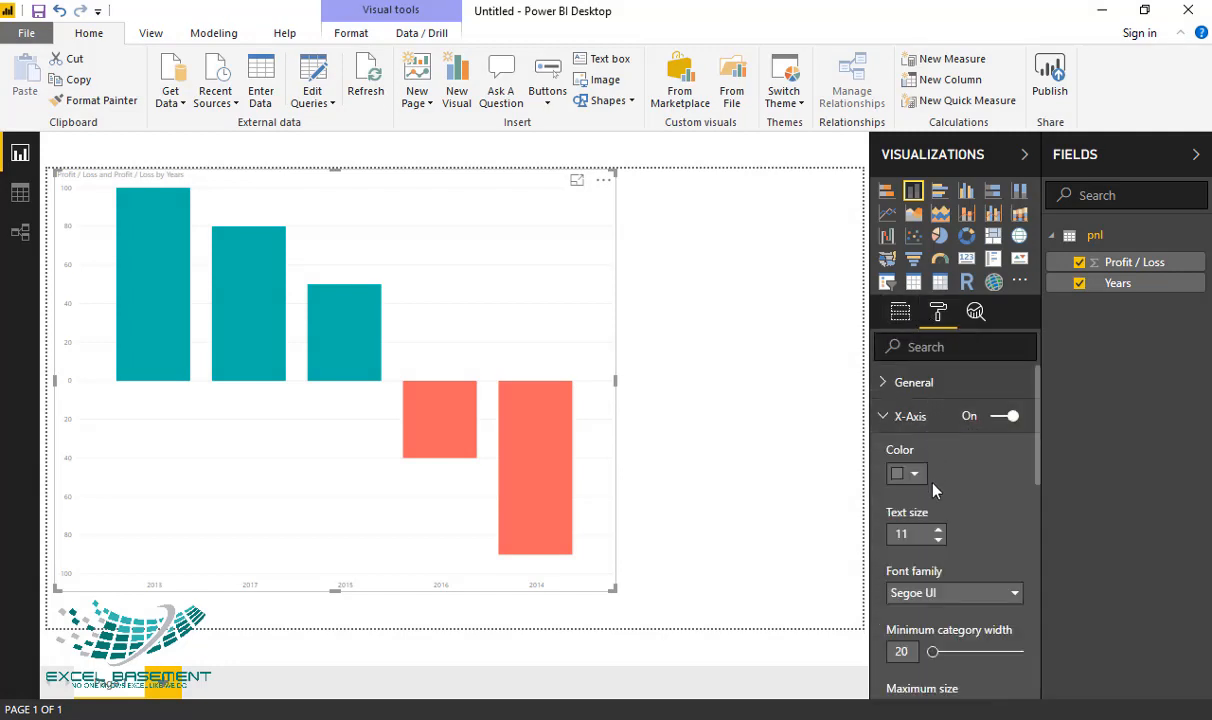
scroll(882, 456, down, 3)
scroll(882, 456, up, 2)
click(938, 436)
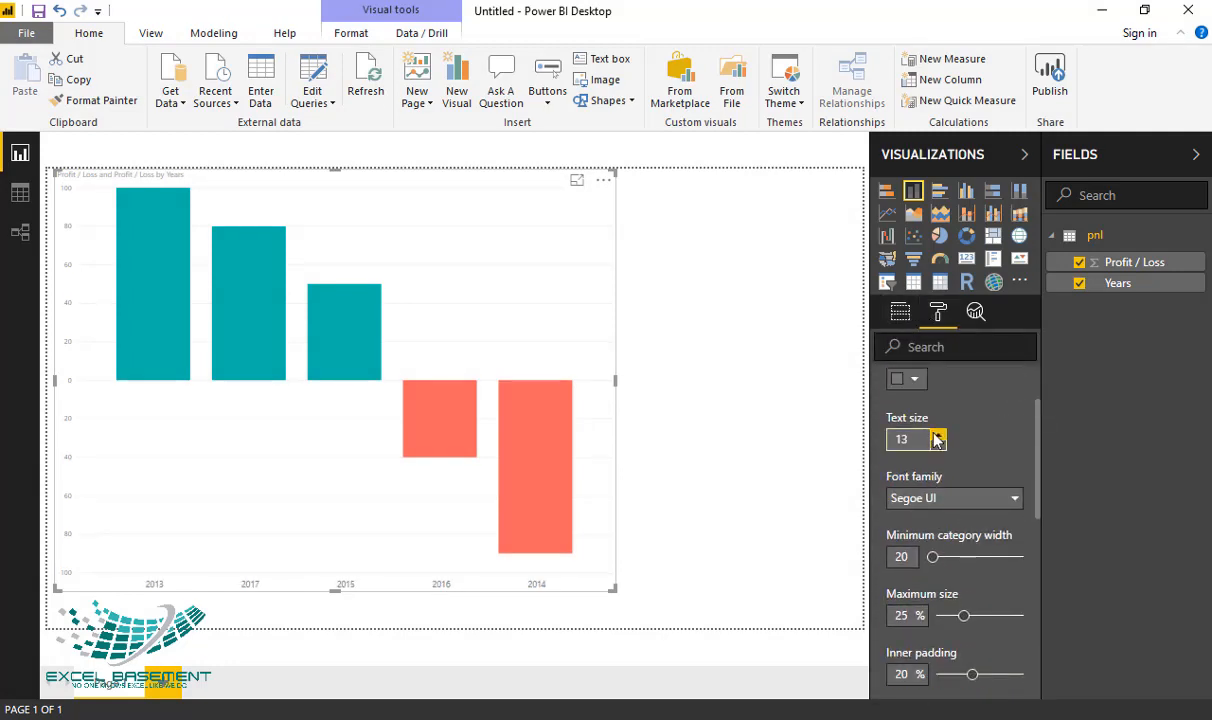
click(938, 436)
click(938, 436)
click(938, 436)
click(938, 436)
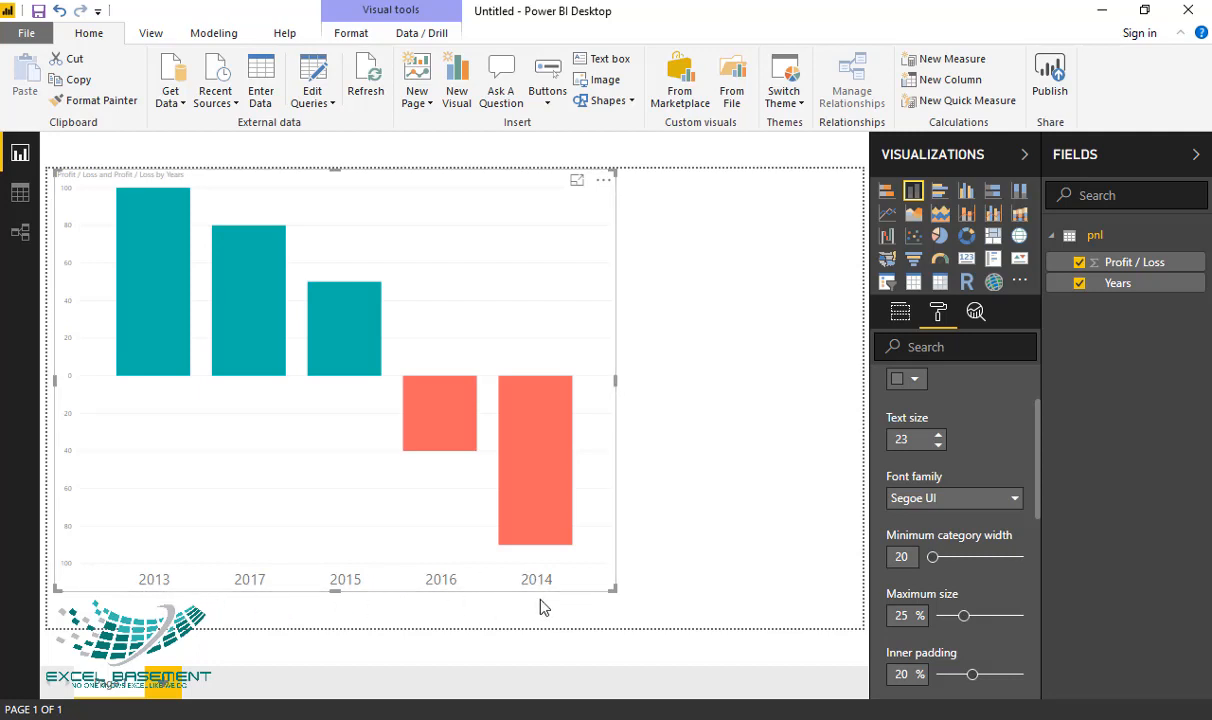
Sort the column chart by Years in ascending order and deselect the chart
click(604, 183)
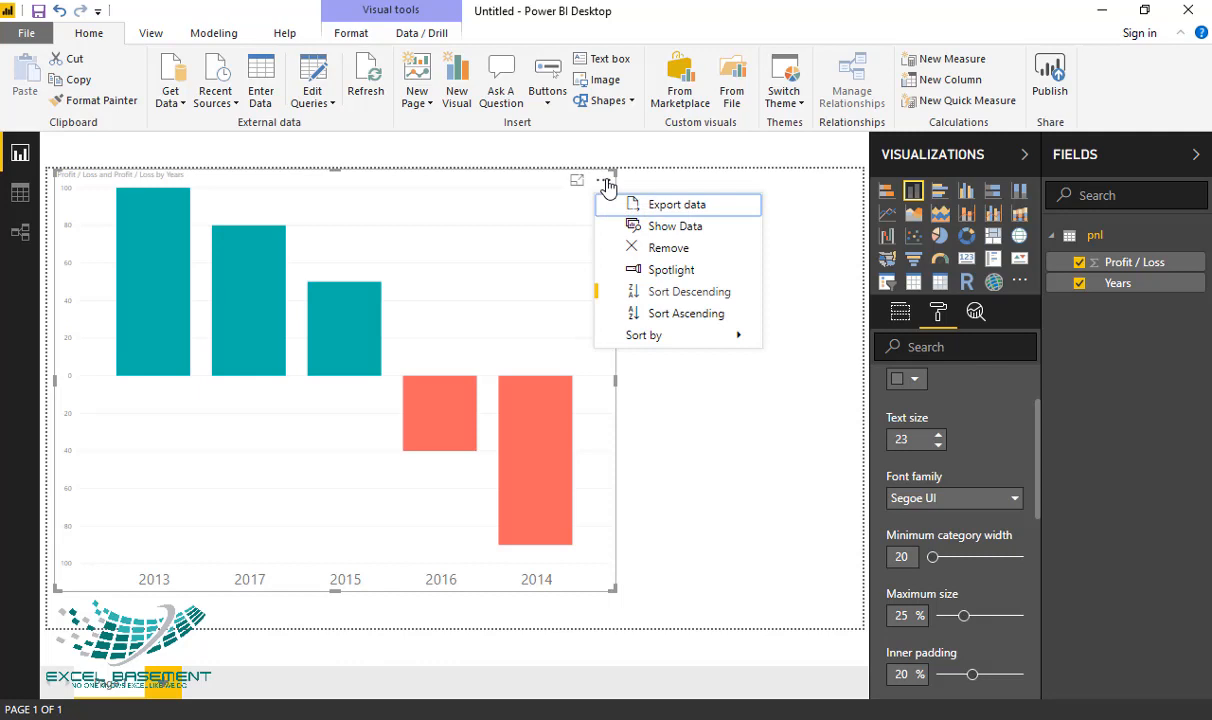
mouse_move(652, 336)
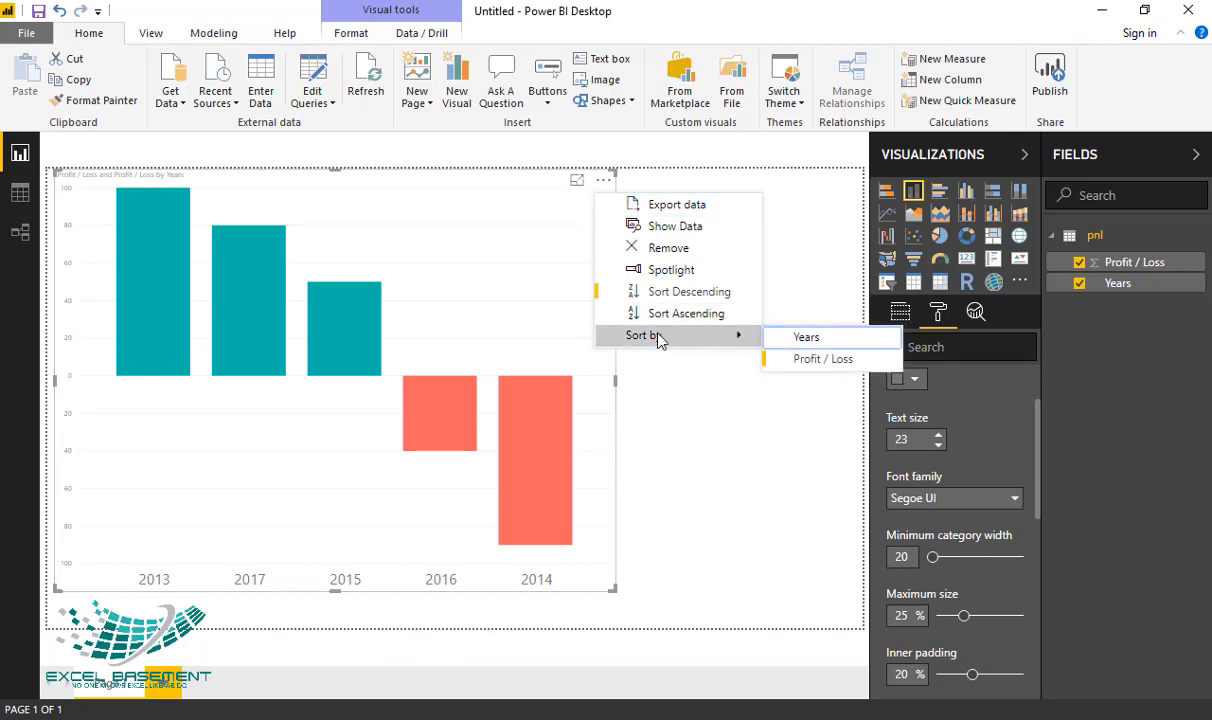
click(795, 340)
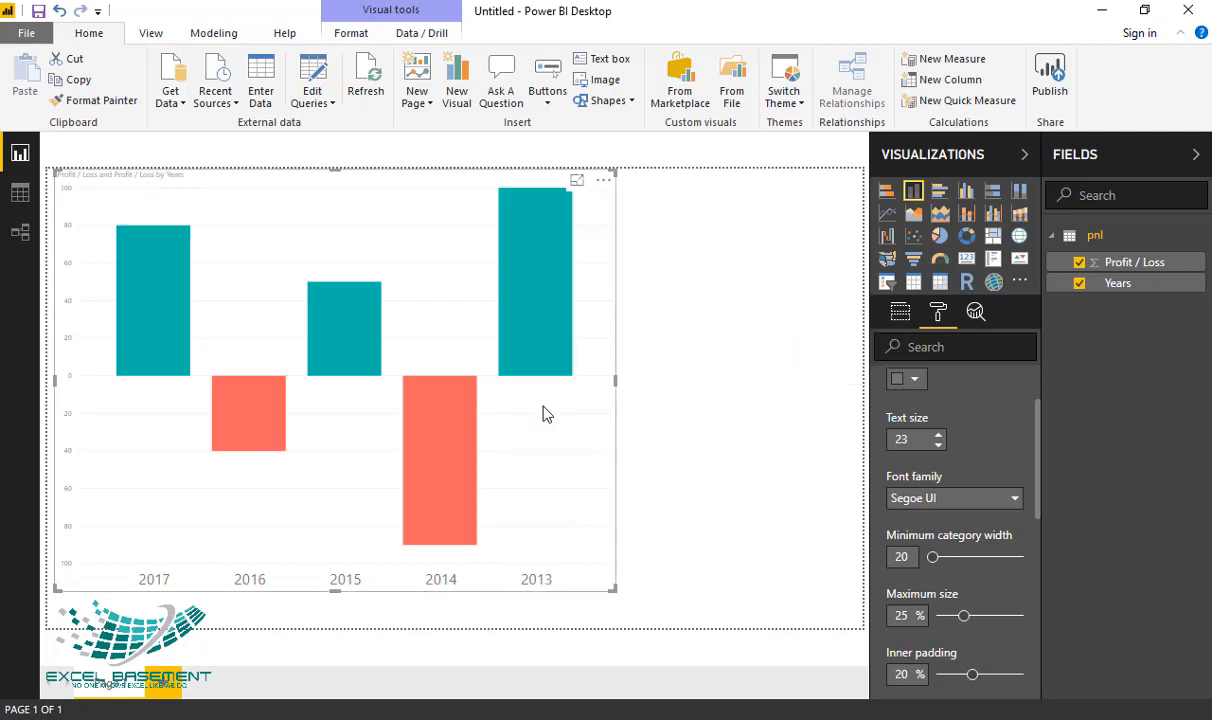
click(604, 180)
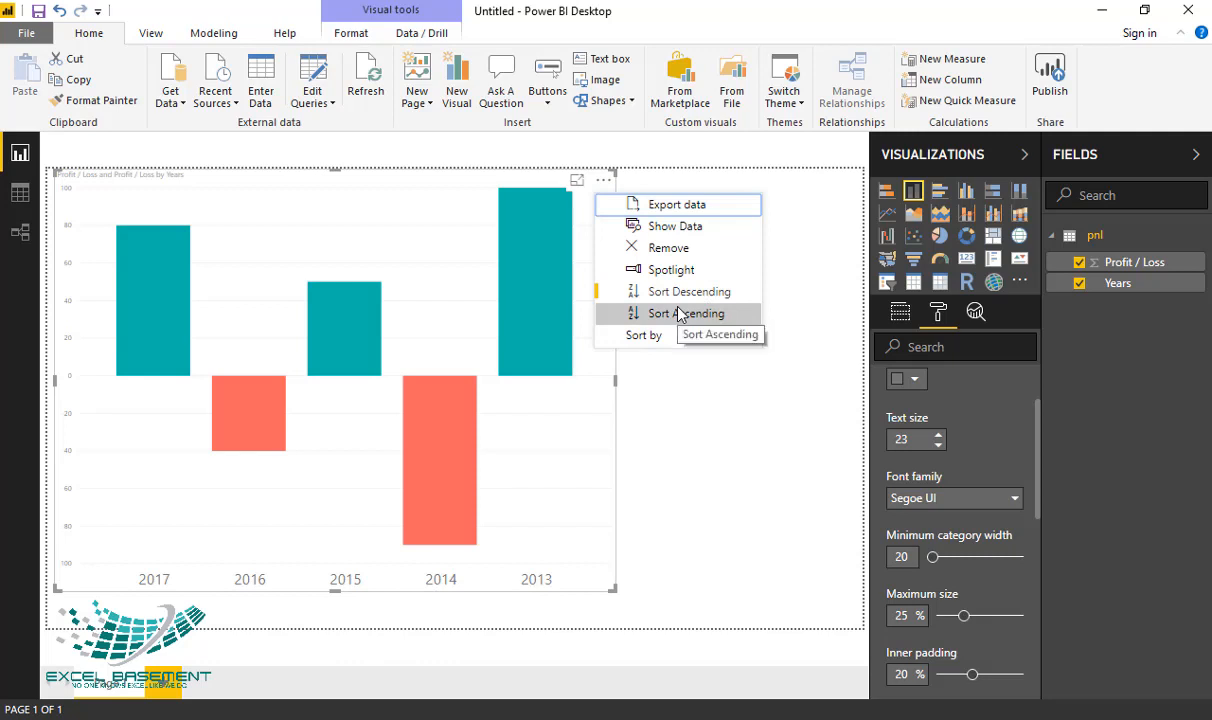
click(672, 313)
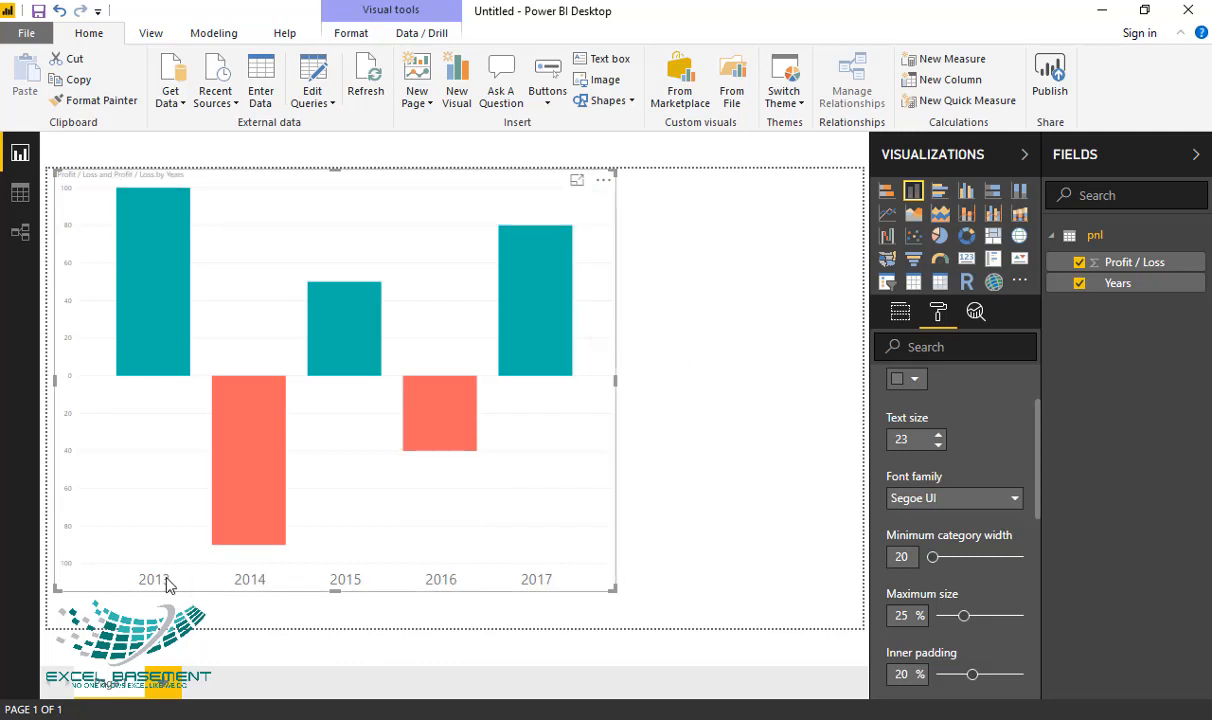
click(693, 444)
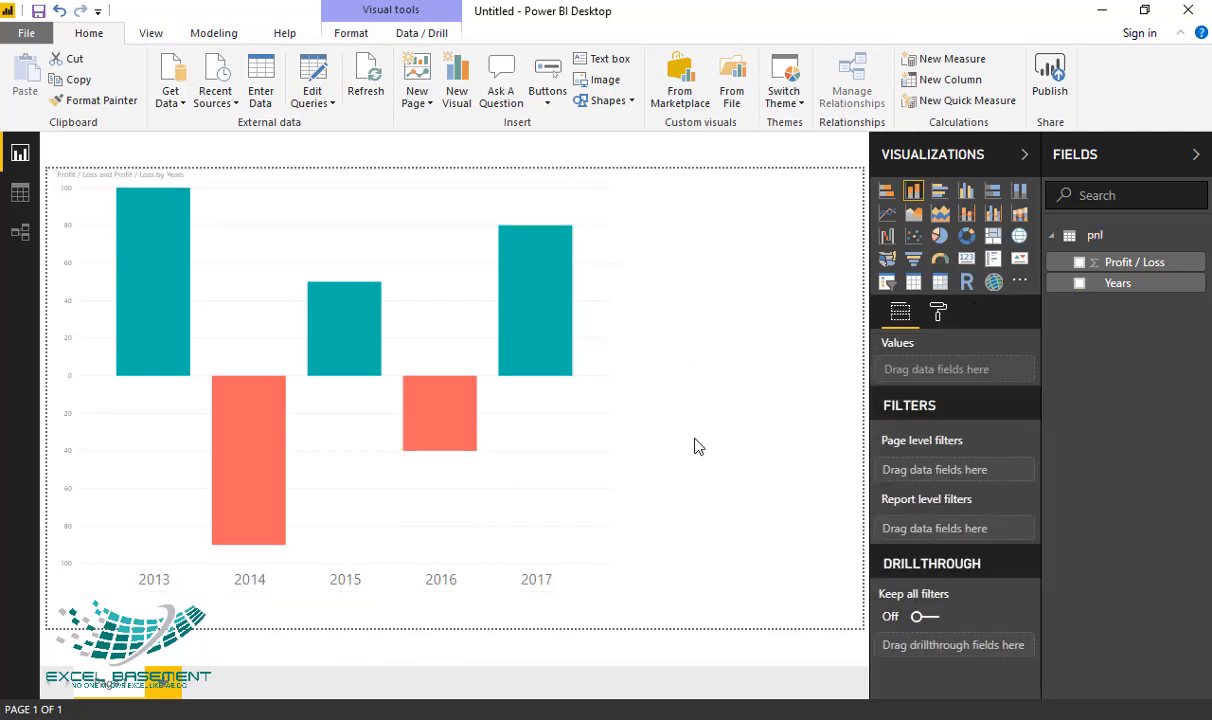